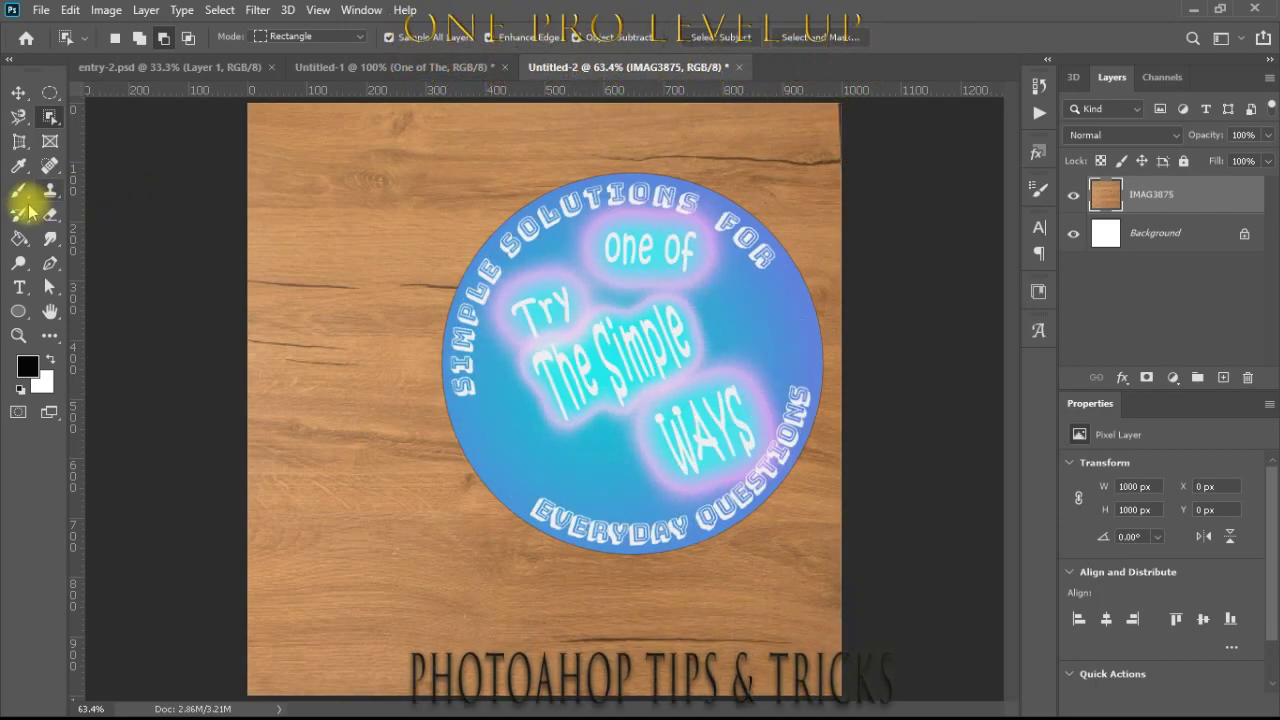
# Pick the Horizontal Type tool to begin adding text on the wood texture
pyautogui.click(20, 289)
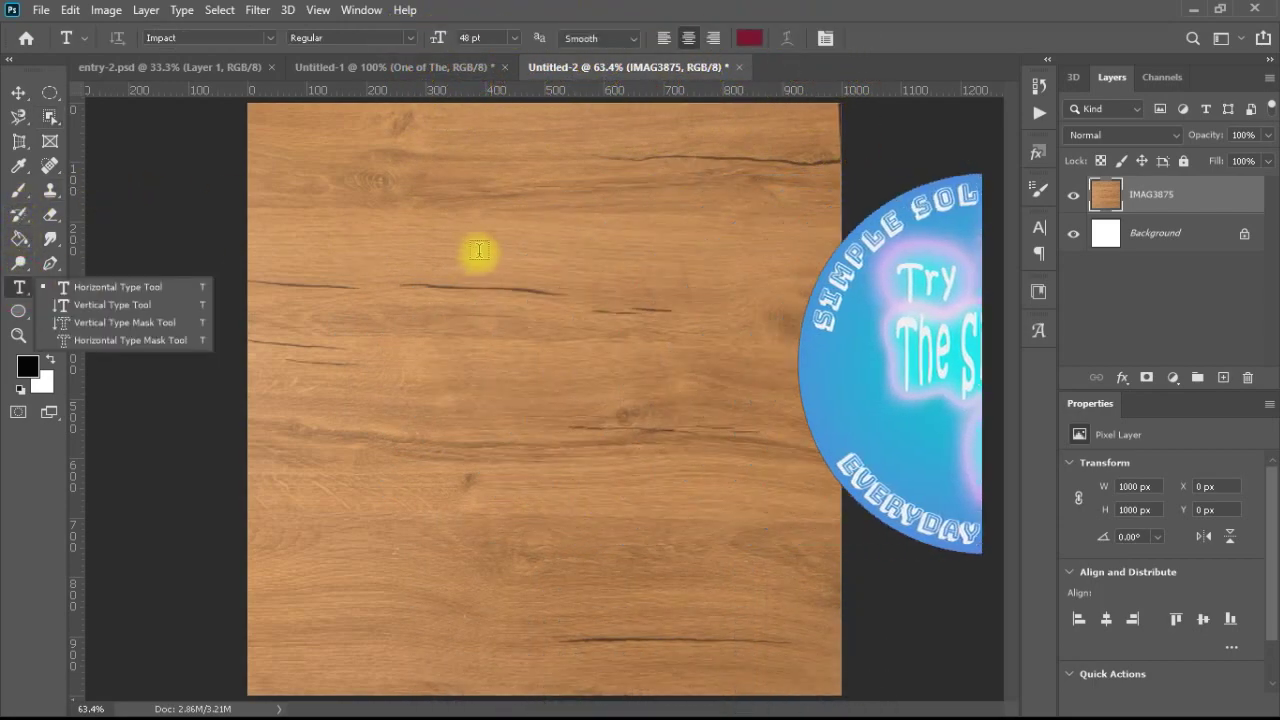
# Type 'One Of the' as the first dark-red text line on the wood
pyautogui.click(532, 272)
pyautogui.click(532, 270)
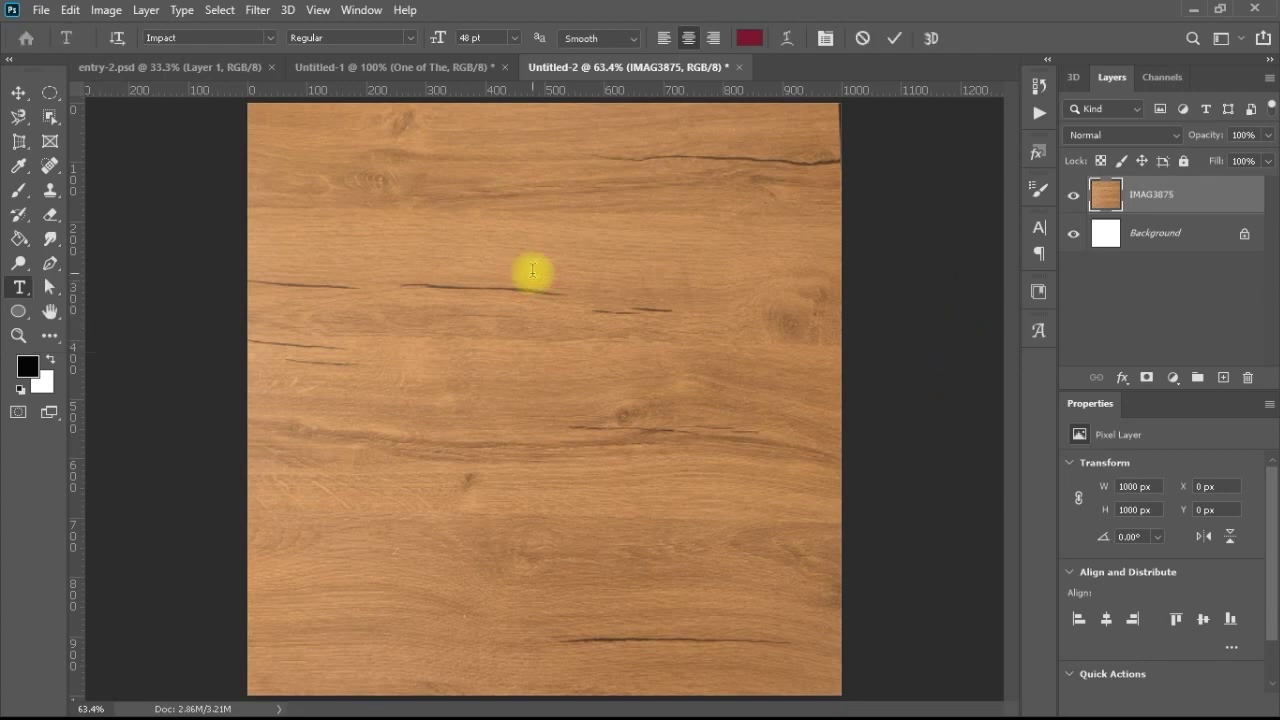
pyautogui.click(533, 270)
pyautogui.write('One Of th')
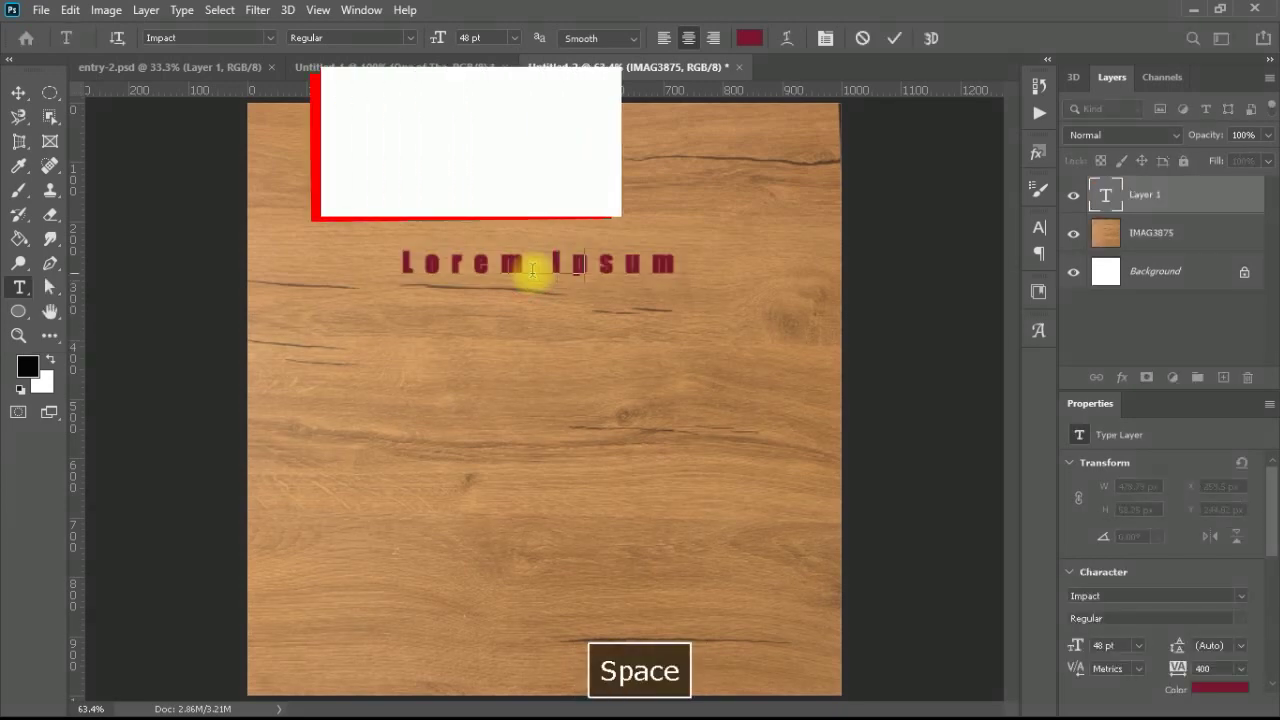
pyautogui.write('e')
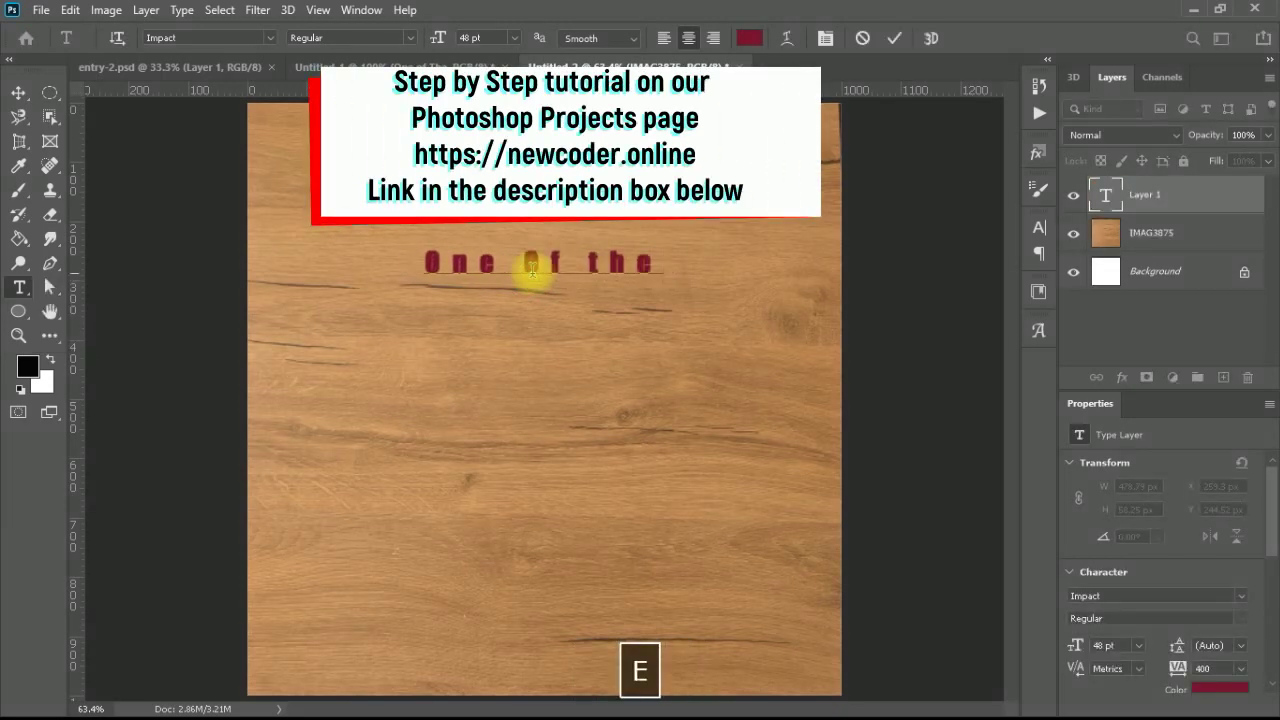
pyautogui.hotkey('ctrl', 'Return')
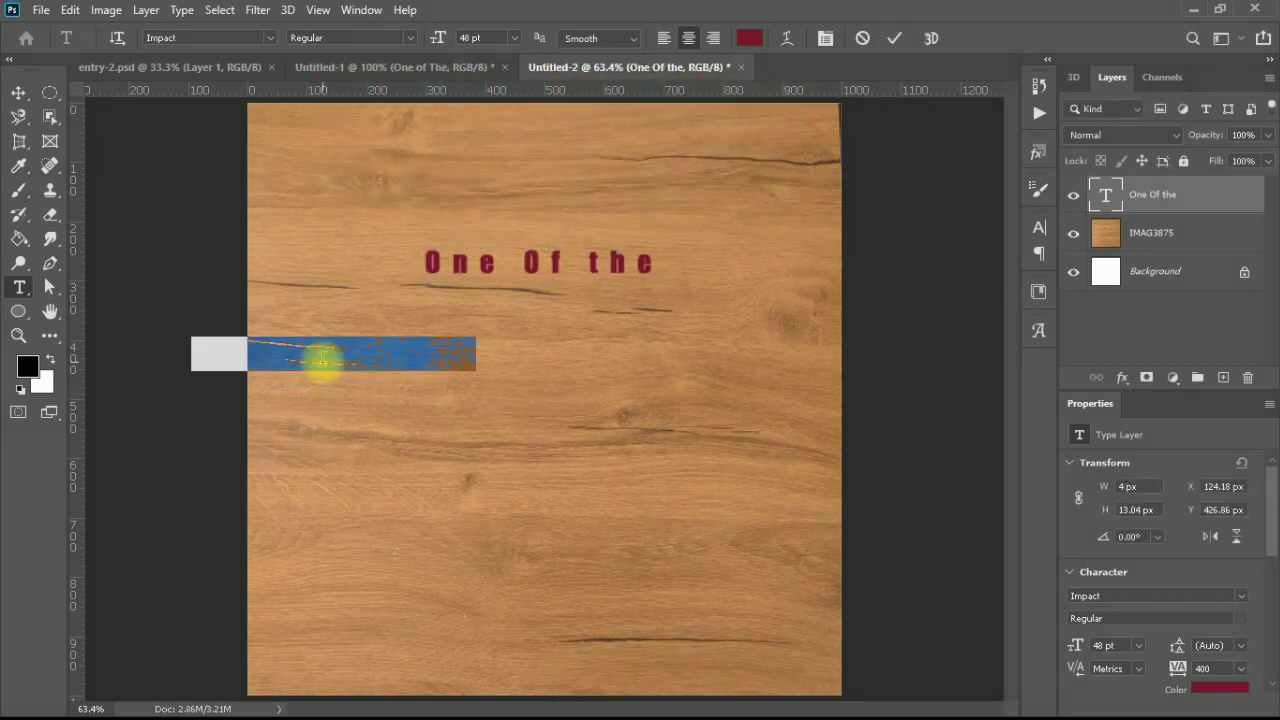
pyautogui.hotkey('ctrl', 'j')
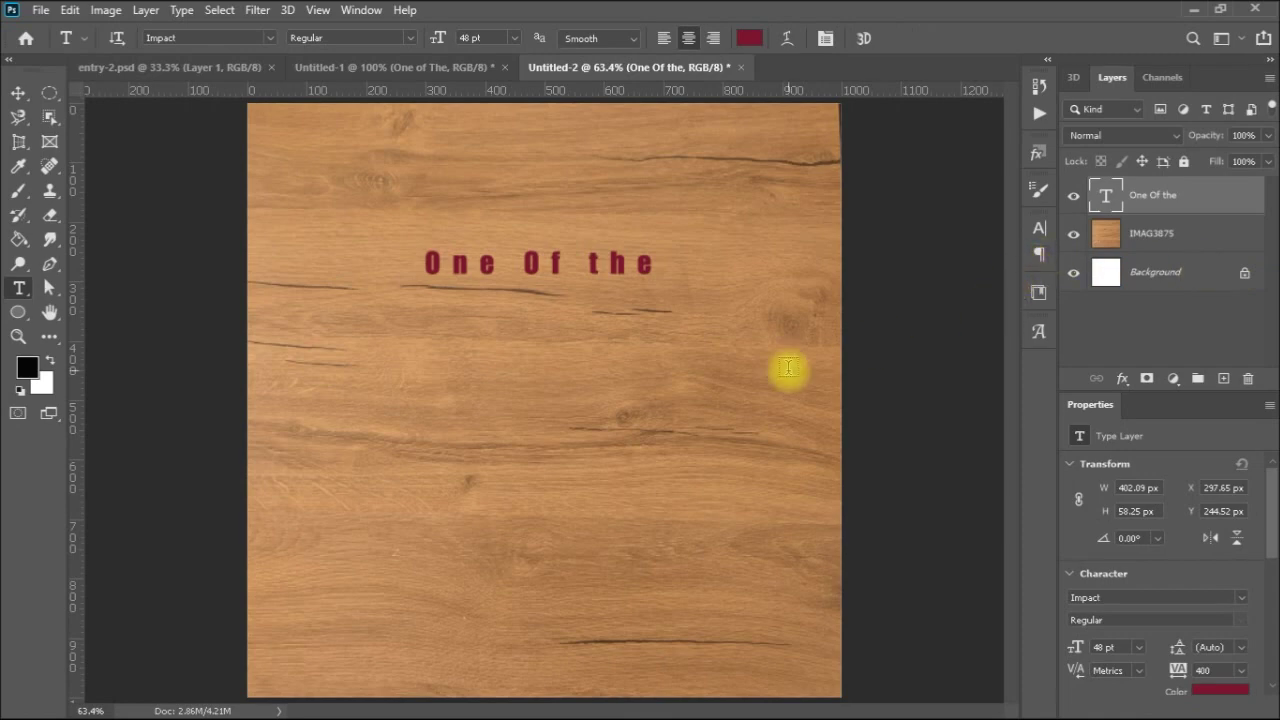
# Add a 'Simple' text line below the first line
pyautogui.click(314, 366)
pyautogui.click(314, 366)
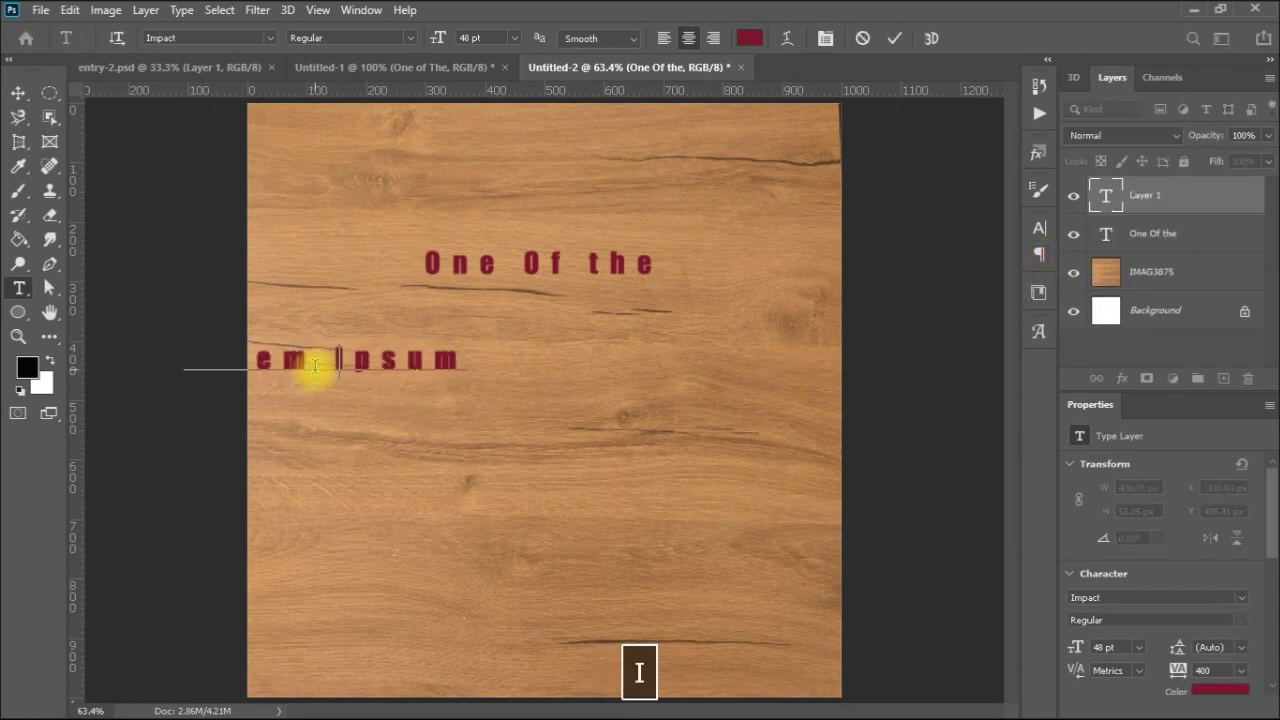
pyautogui.write('Simple')
pyautogui.hotkey('ctrl', 'Return')
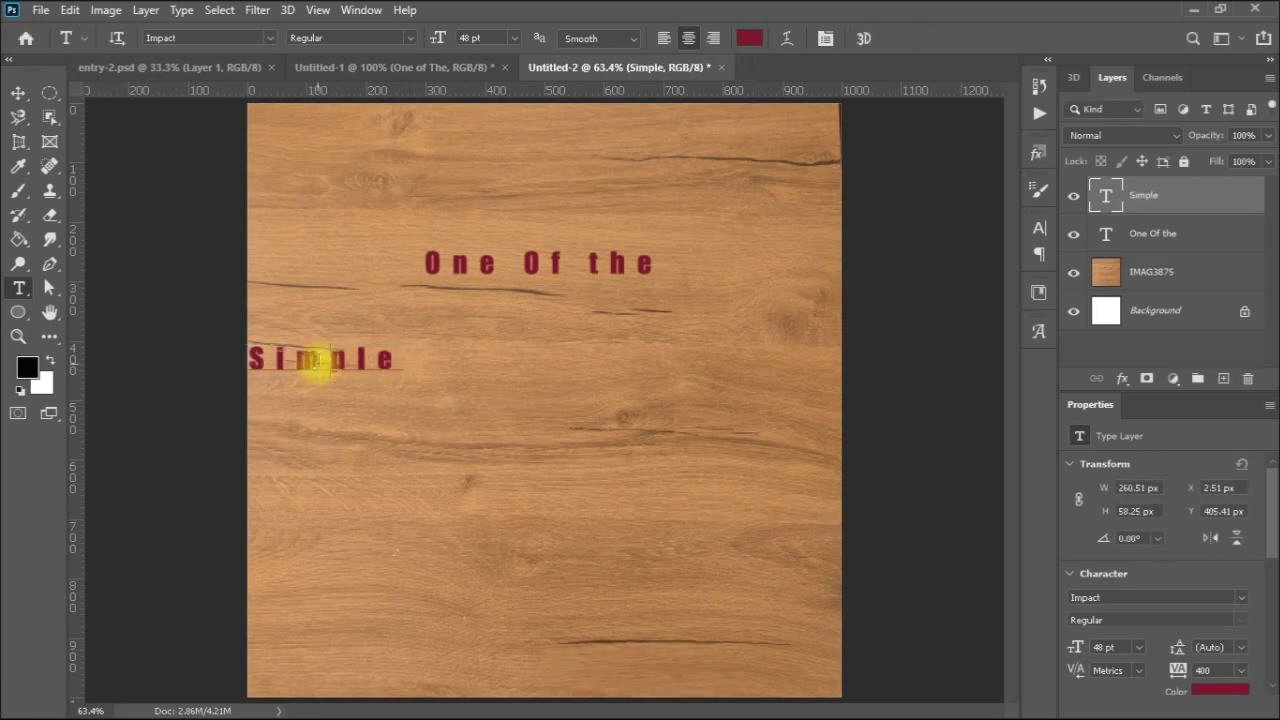
pyautogui.click(443, 356)
pyautogui.hotkey('ctrl', 'Return')
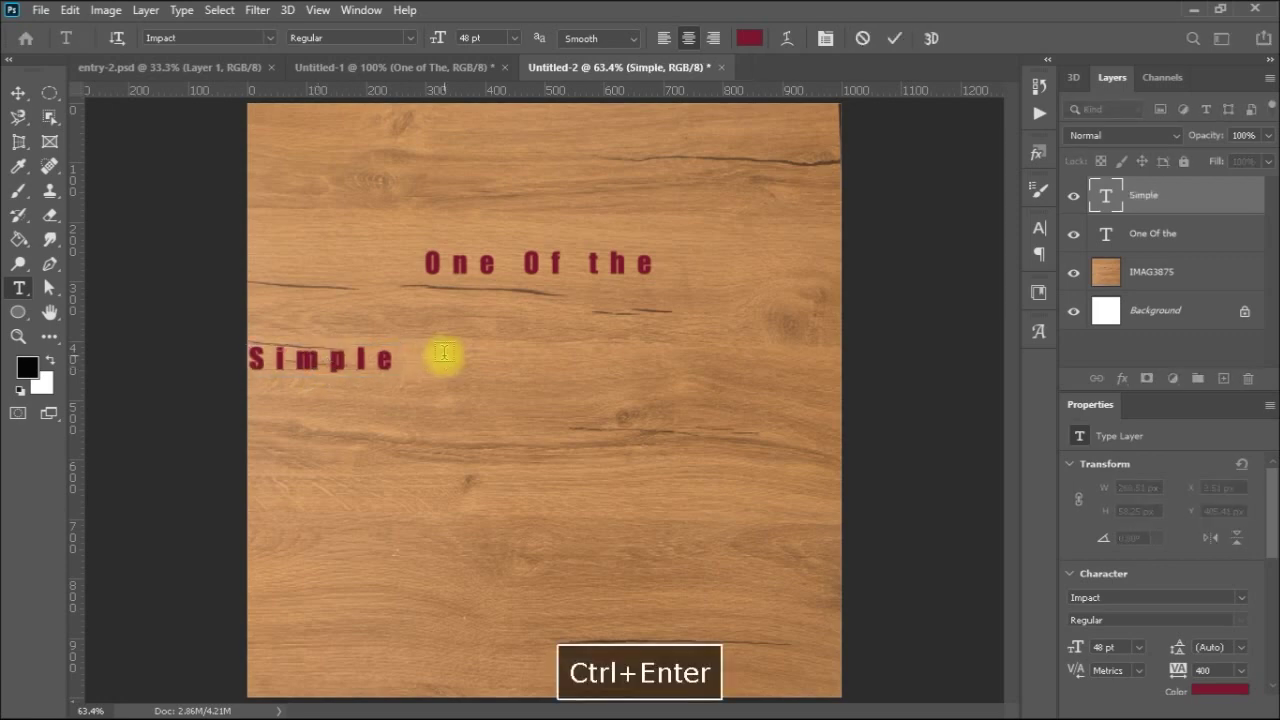
# Nudge the Simple text layer about 22 pixels to the right
pyautogui.press('v')
pyautogui.press('Right')
pyautogui.press('Right')
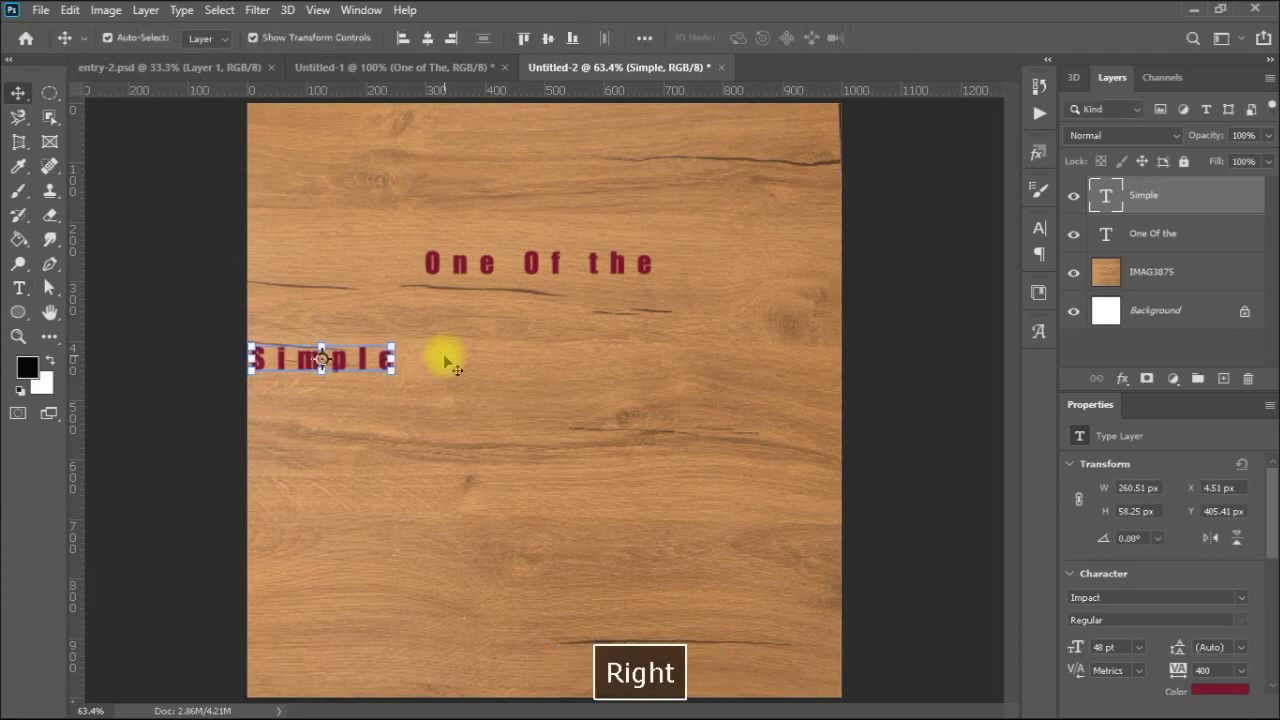
pyautogui.press('Right')
pyautogui.press('Right')
pyautogui.press('Right')
pyautogui.press('Right')
pyautogui.press('Right')
pyautogui.press('Right')
pyautogui.press('Right')
pyautogui.hotkey('shift', 'Right')
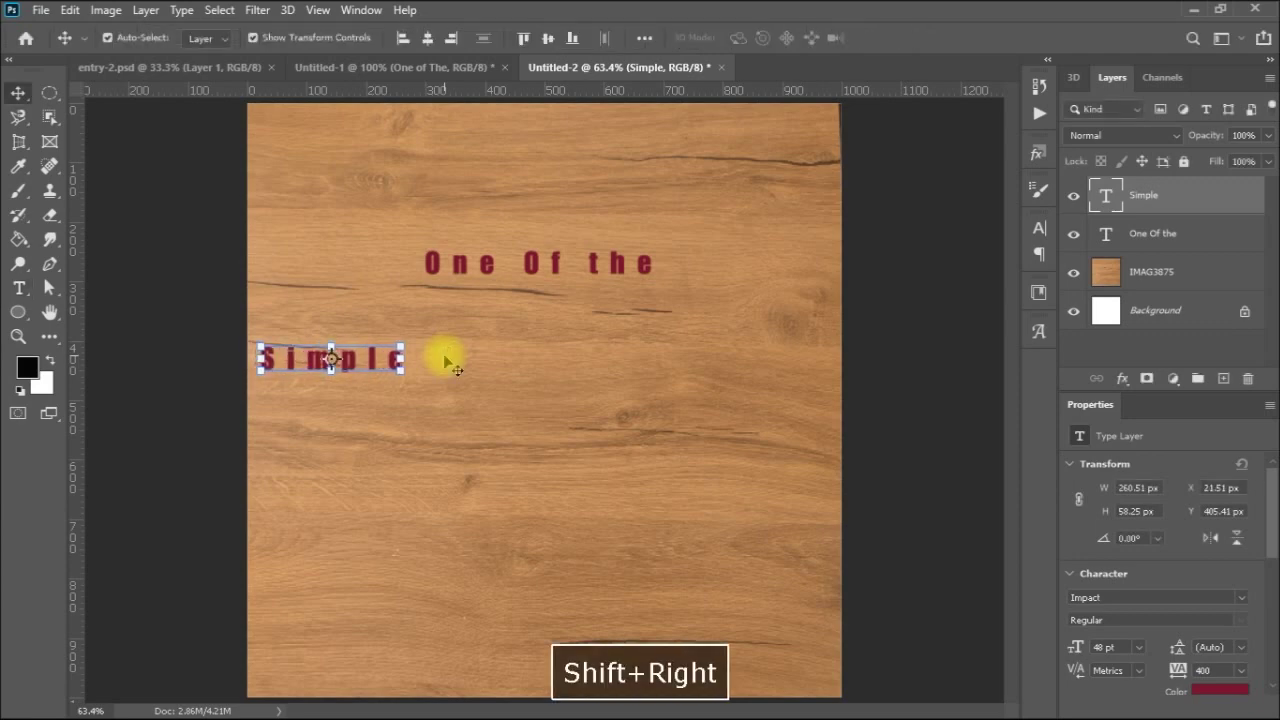
pyautogui.hotkey('shift', 'Right')
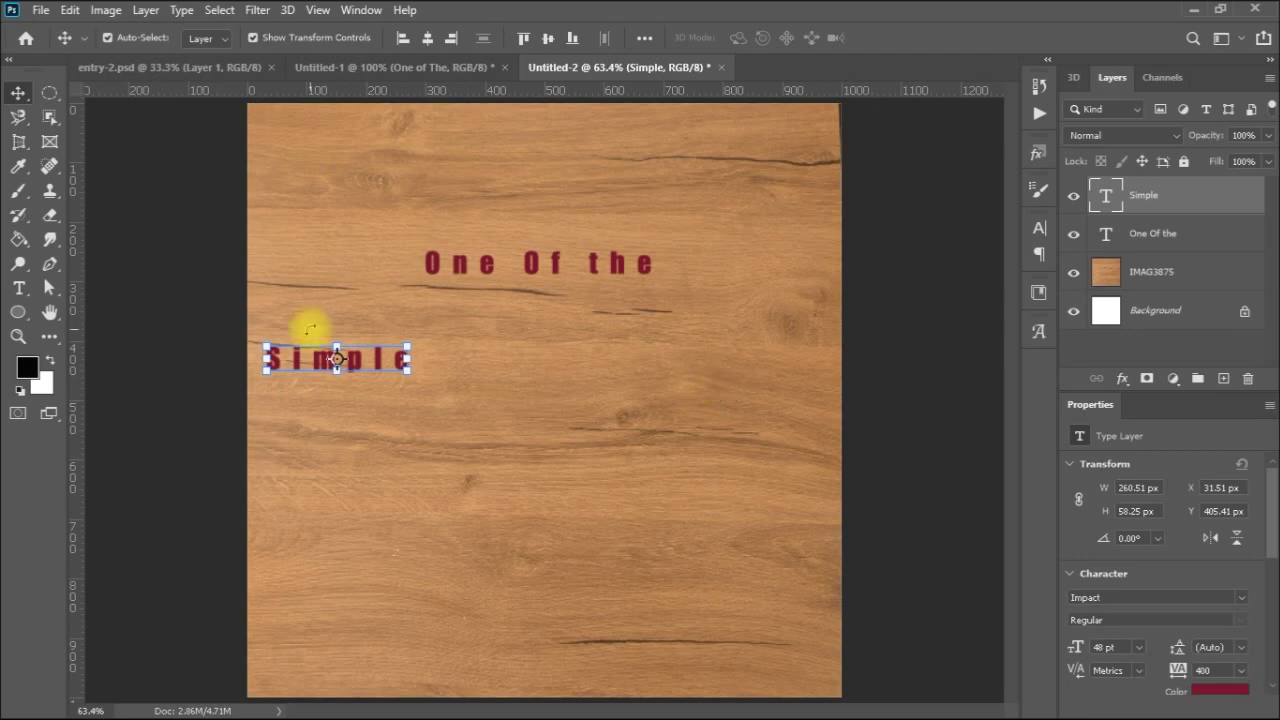
# Add a 'Ways' text line to the right of Simple
pyautogui.click(33, 288)
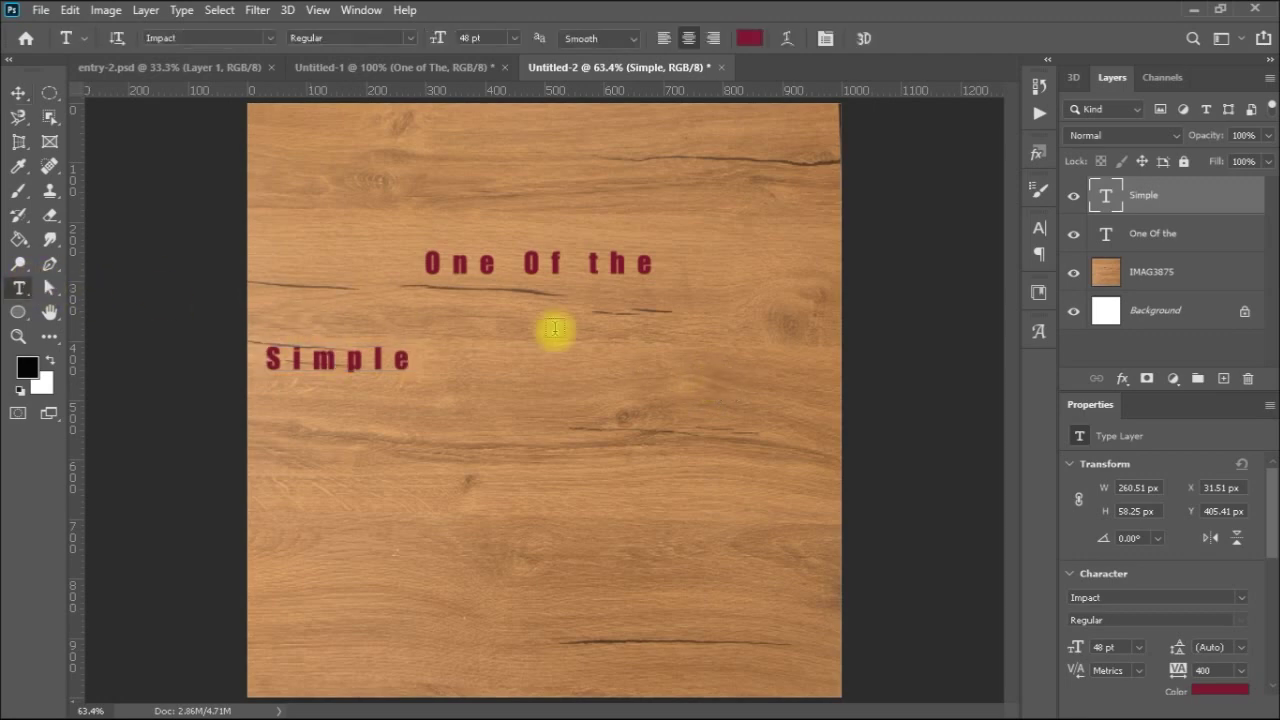
pyautogui.click(701, 360)
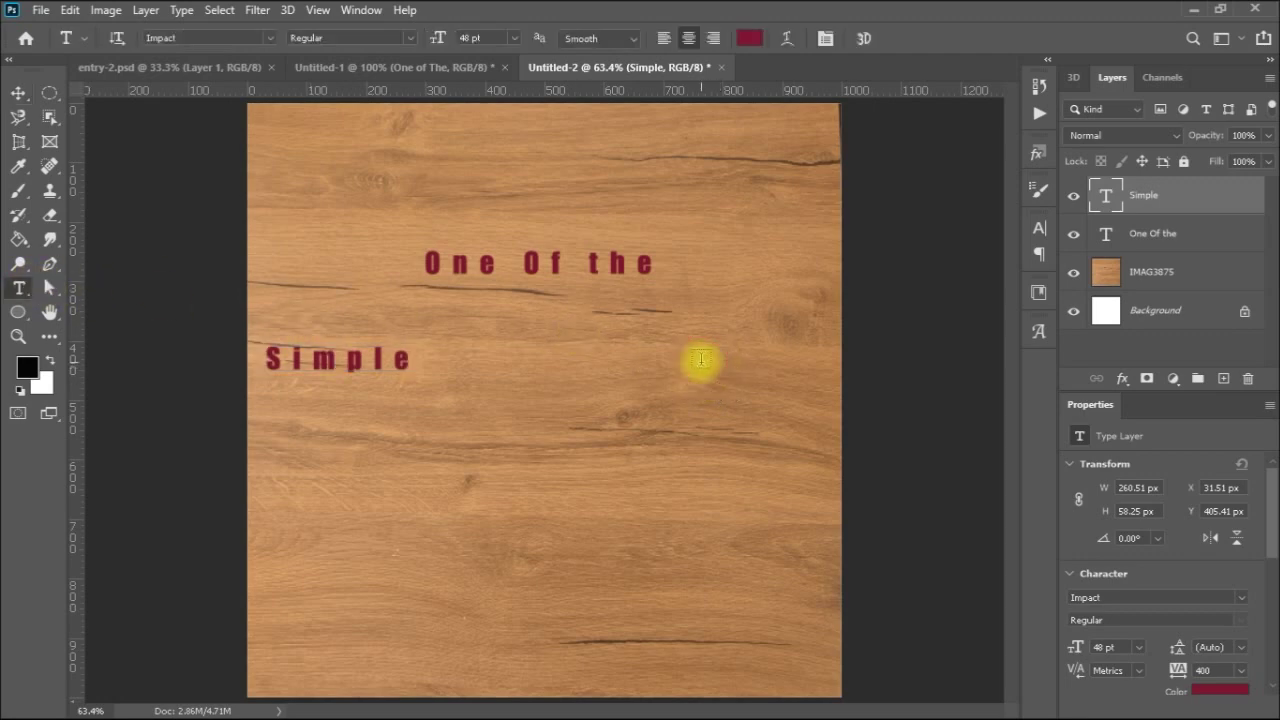
pyautogui.write('Ways')
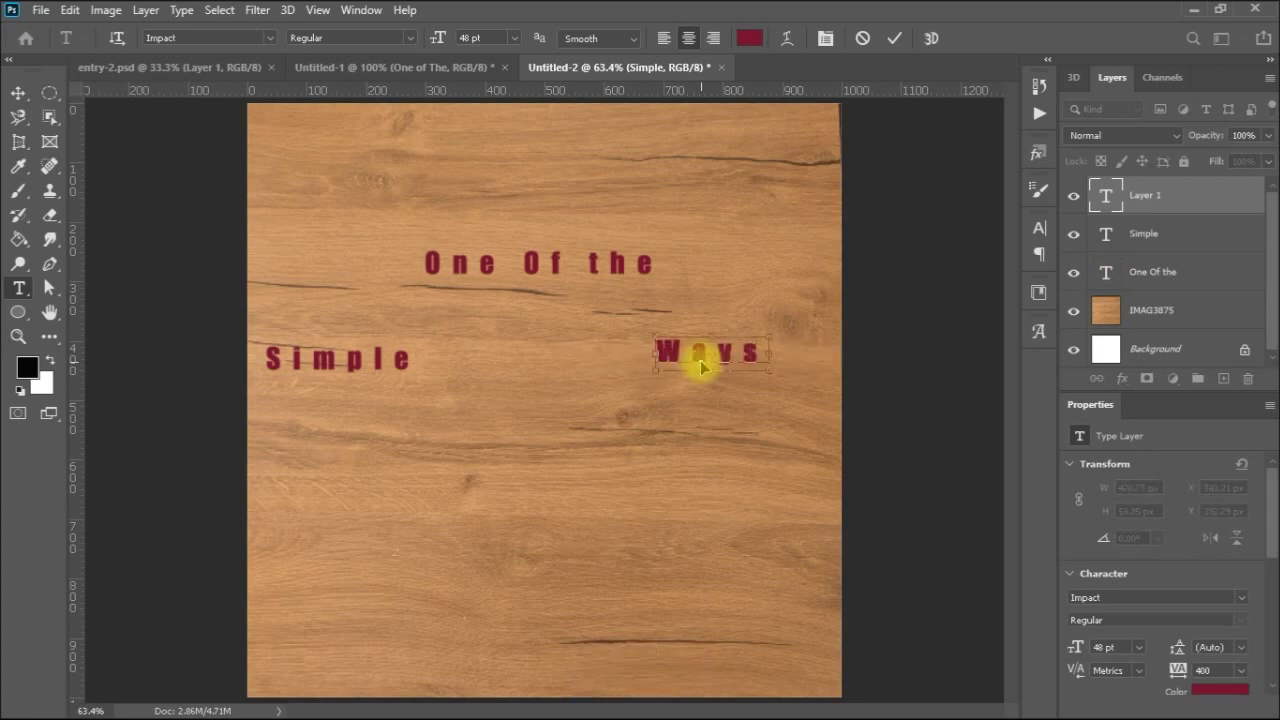
pyautogui.hotkey('ctrl', 'Return')
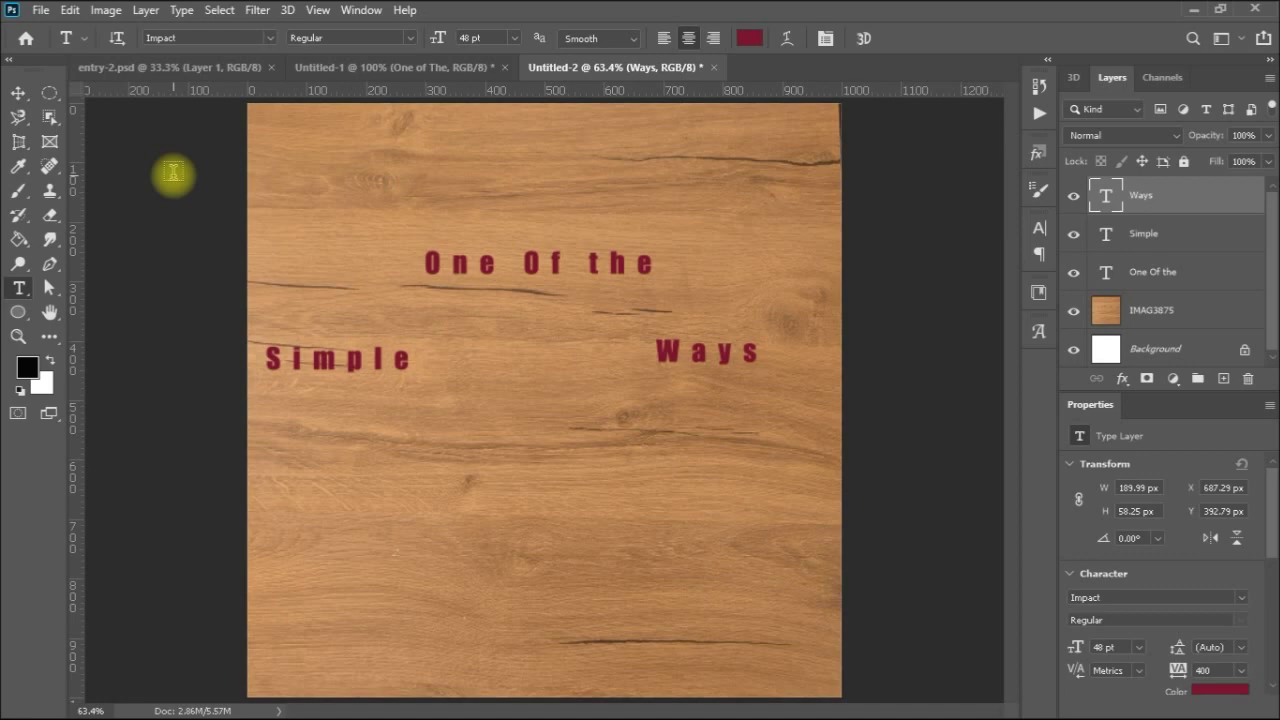
# Switch to the Object Selection tool
pyautogui.click(49, 117)
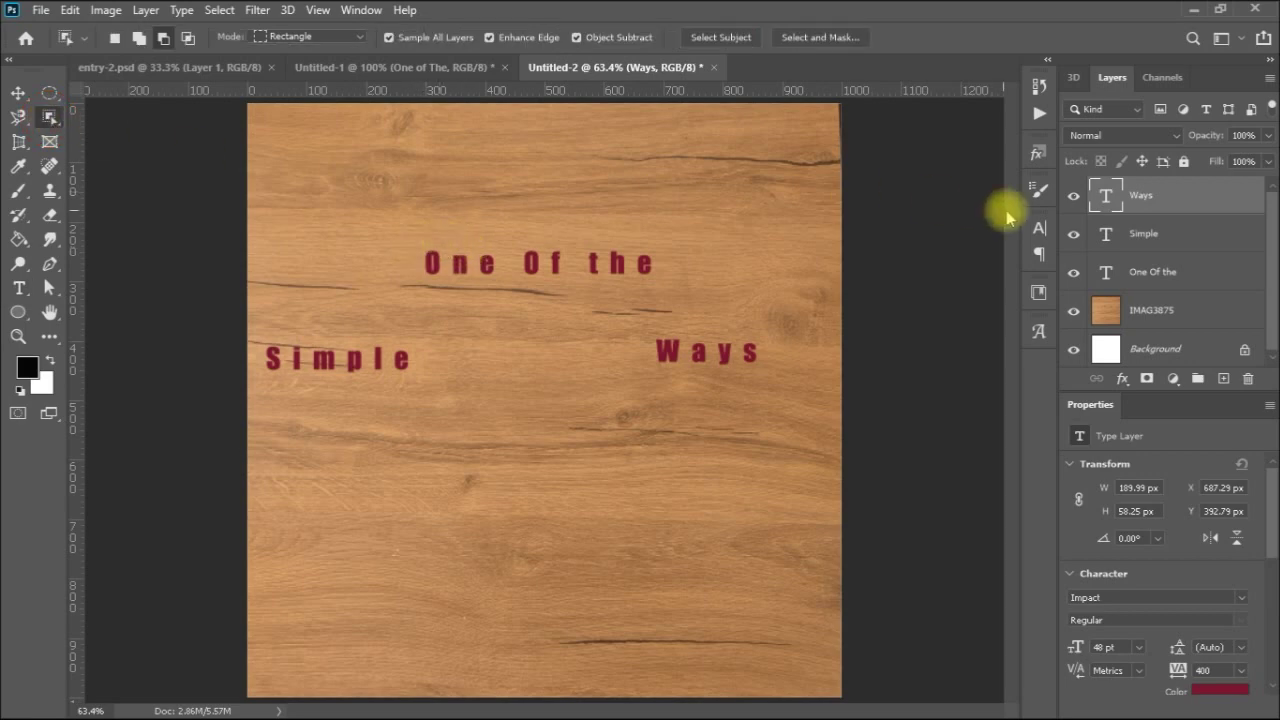
# Select the 'One Of the' layer, draw an Object Selection around its letters, and show Actions
pyautogui.click(1155, 273)
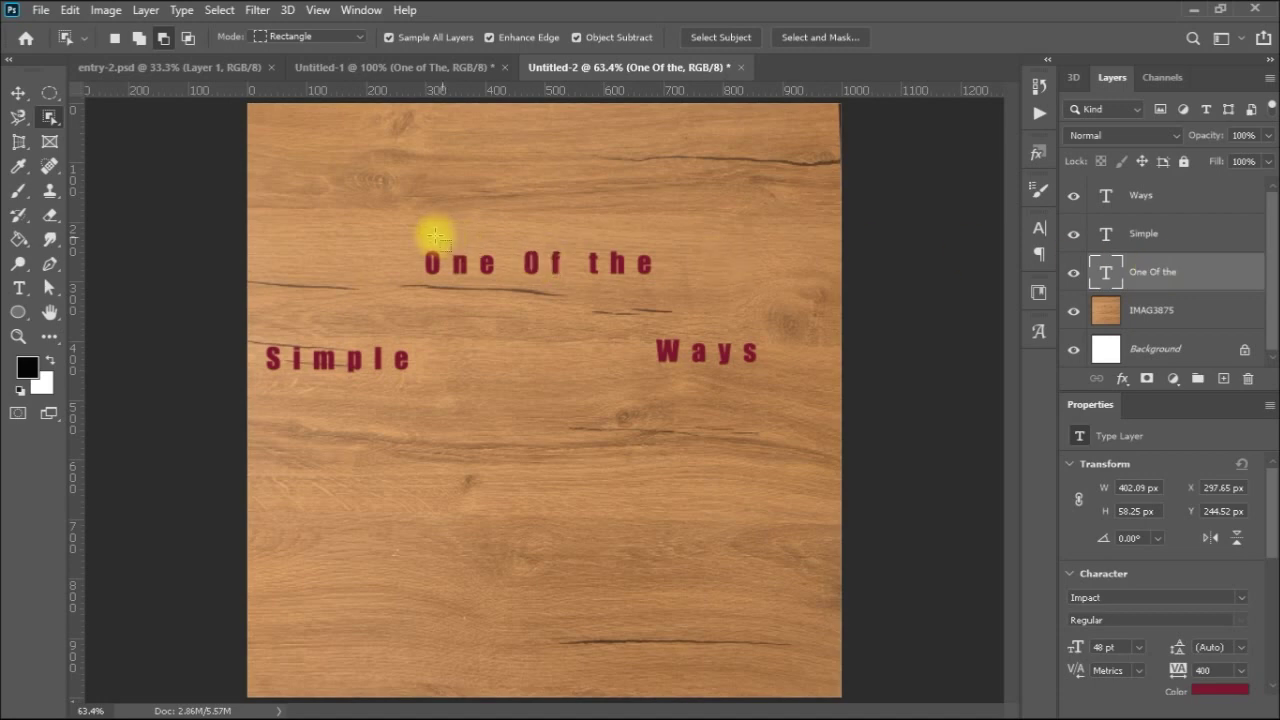
pyautogui.moveTo(420, 236); pyautogui.dragTo(666, 287)
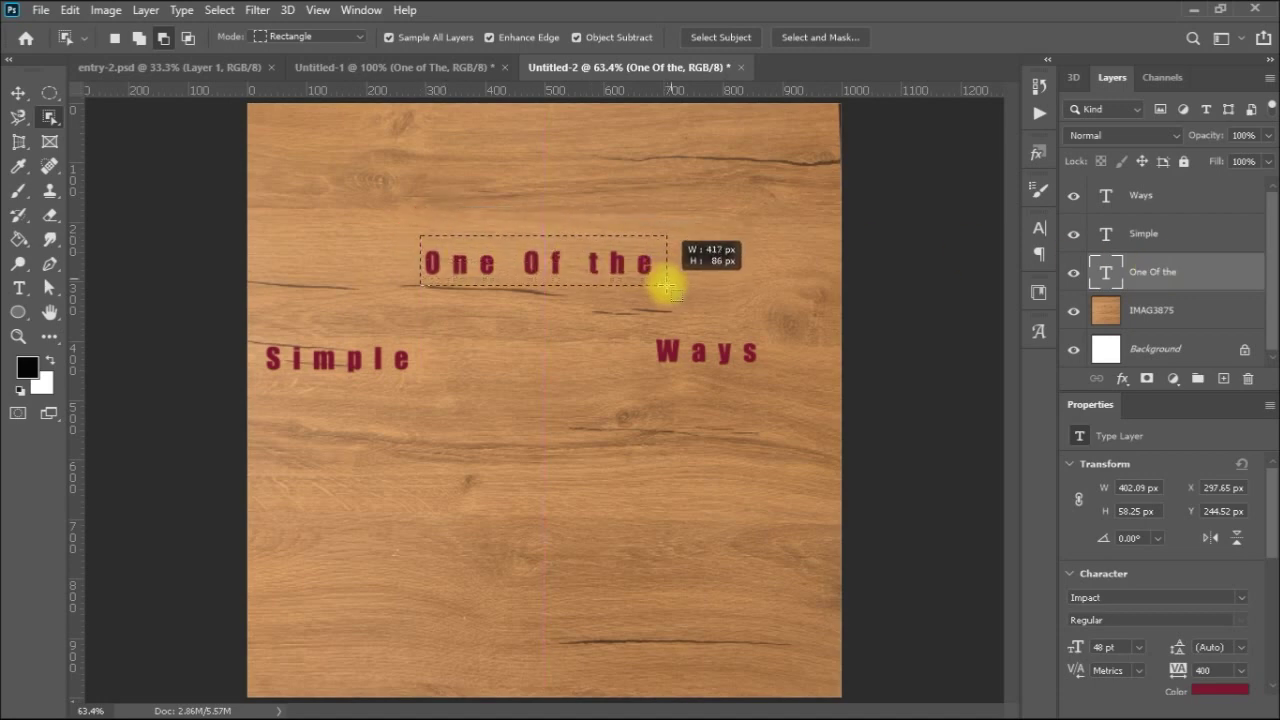
pyautogui.moveTo(665, 286); pyautogui.dragTo(667, 286)
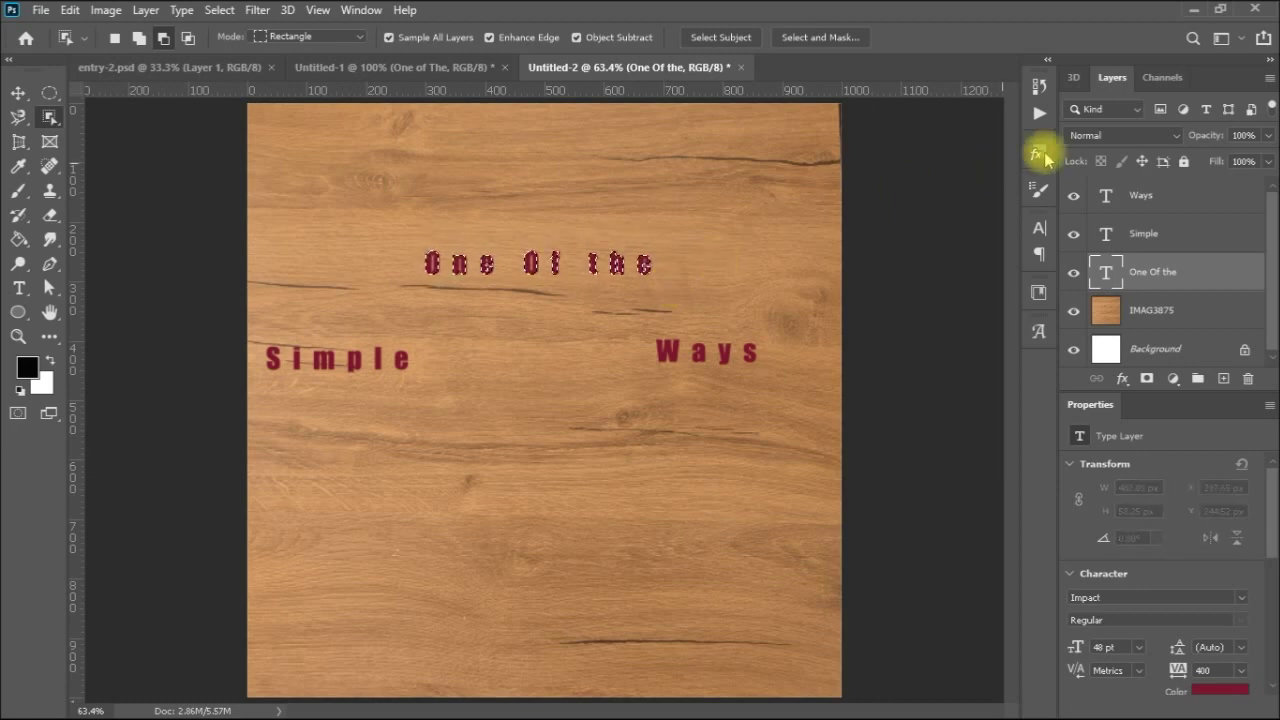
pyautogui.click(1040, 113)
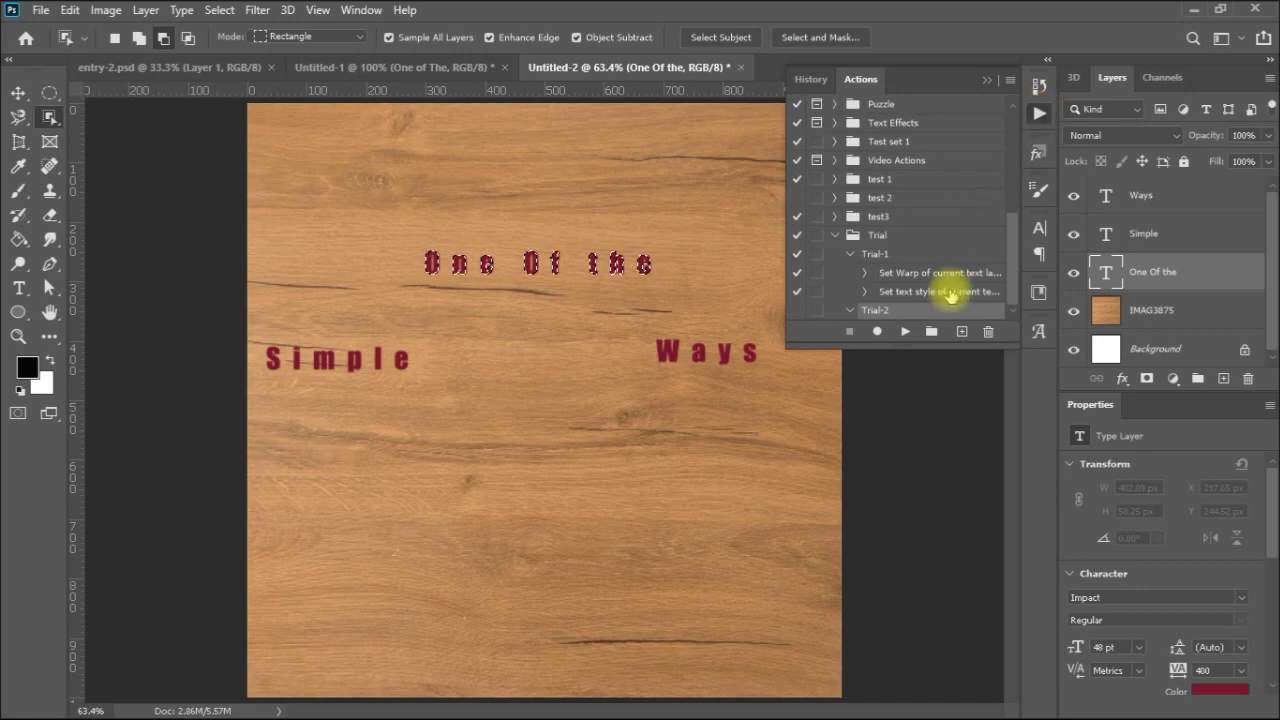
# Create Action 2 in the Trial set, start recording, and select the IMAG3875 layer
pyautogui.click(963, 332)
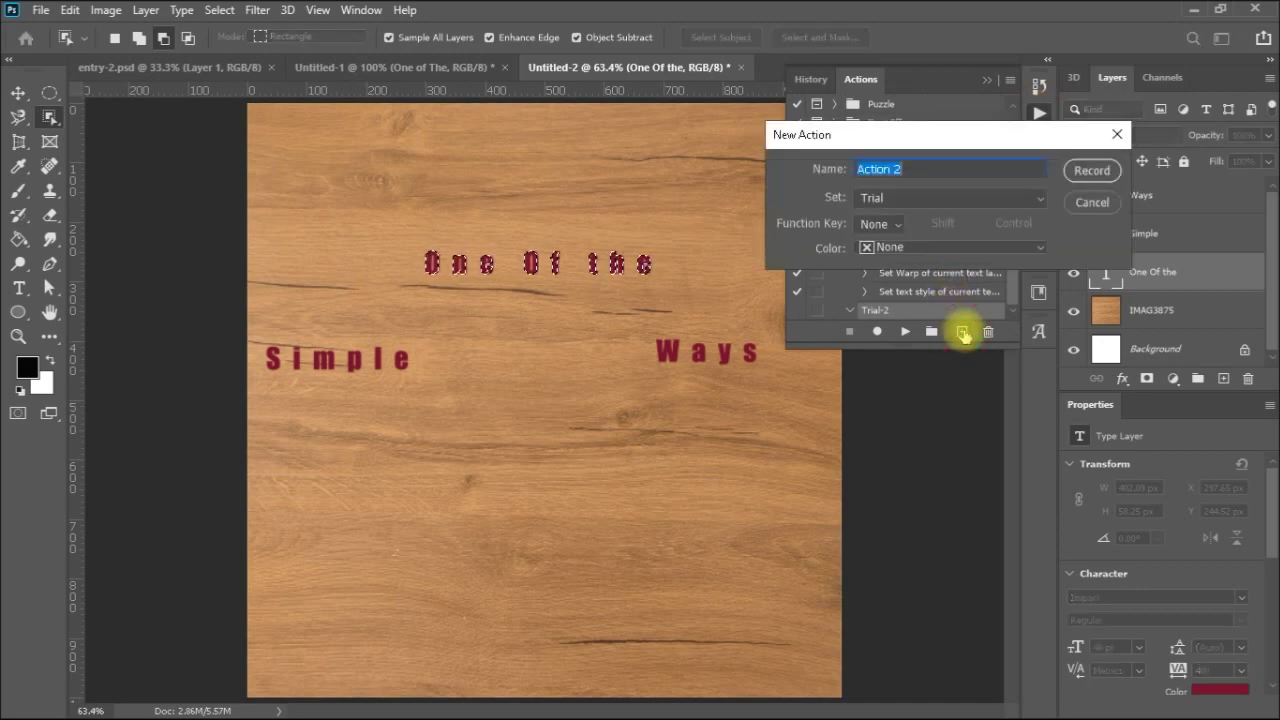
pyautogui.click(1090, 171)
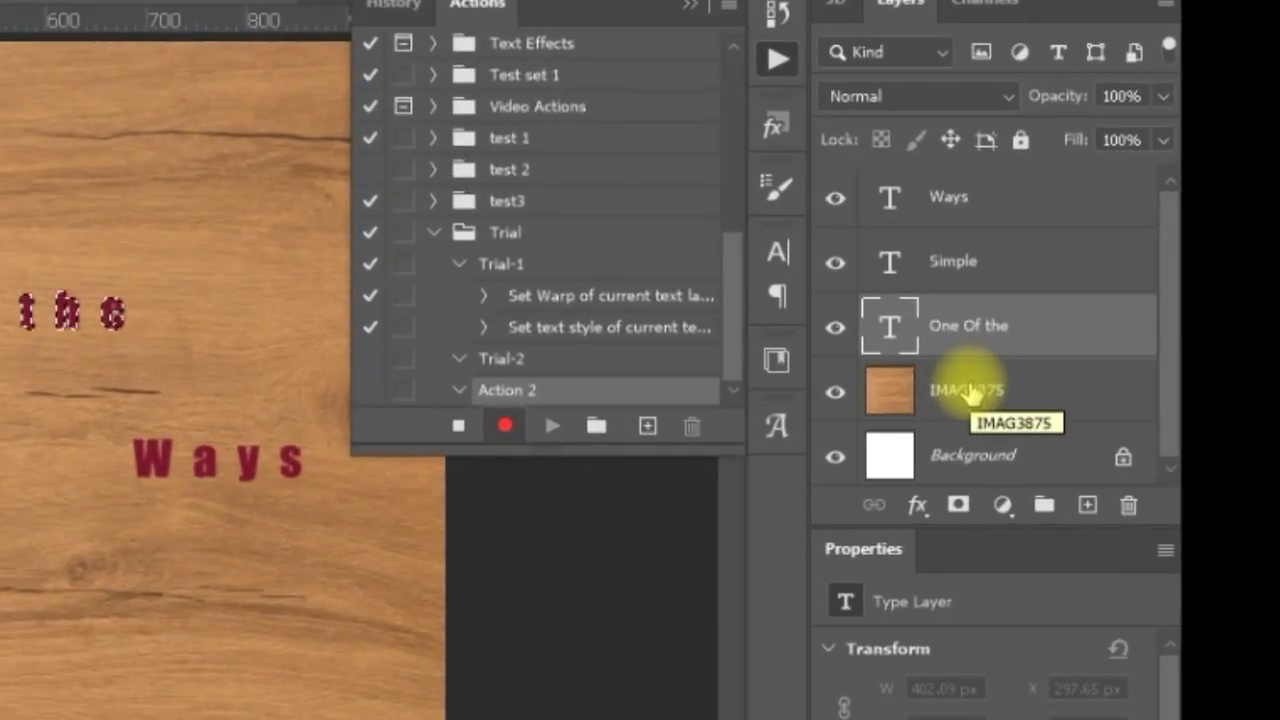
pyautogui.click(970, 395)
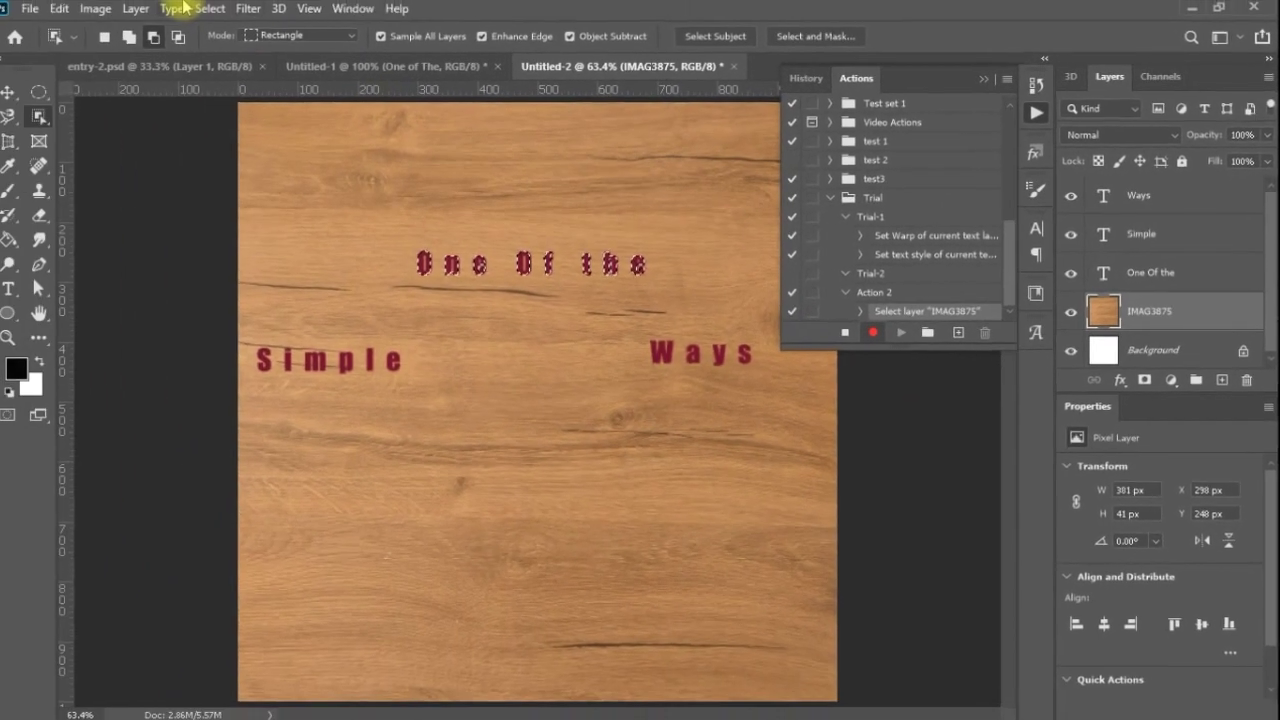
# Expand the letter selection by 1 pixel and copy the wood onto a new Layer 1
pyautogui.click(210, 9)
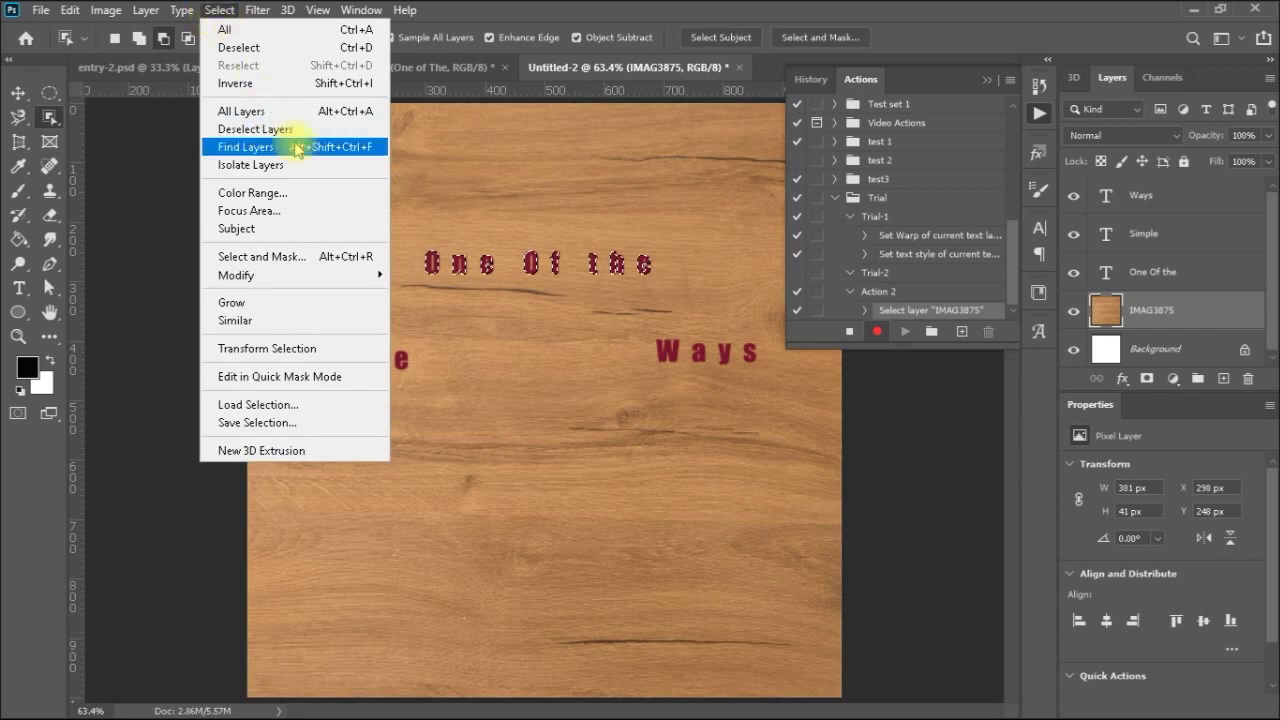
pyautogui.moveTo(323, 274)
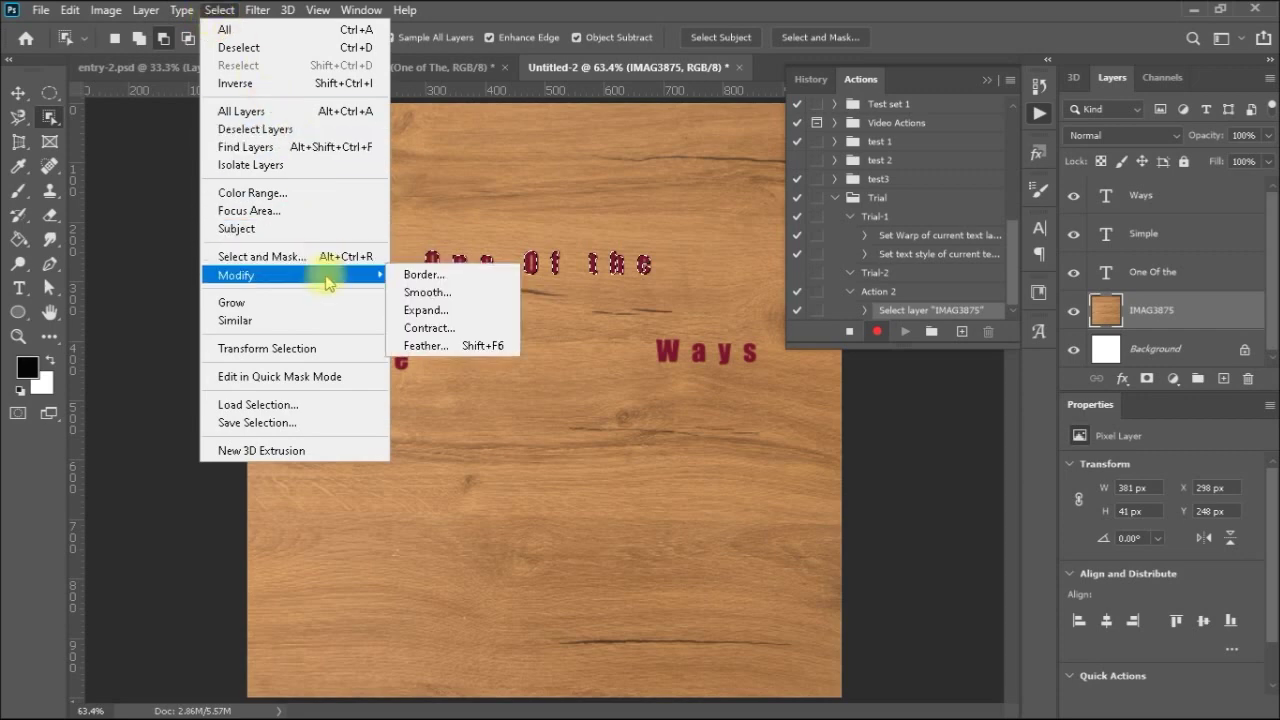
pyautogui.click(419, 310)
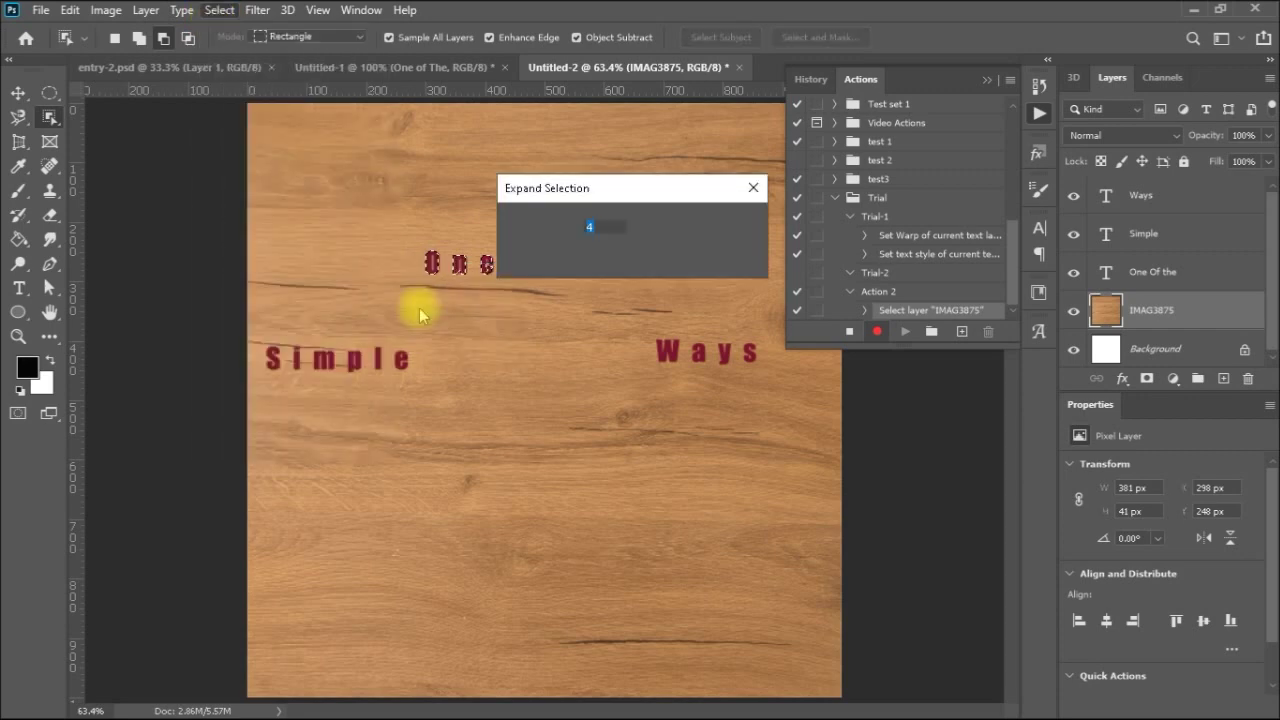
pyautogui.write('1')
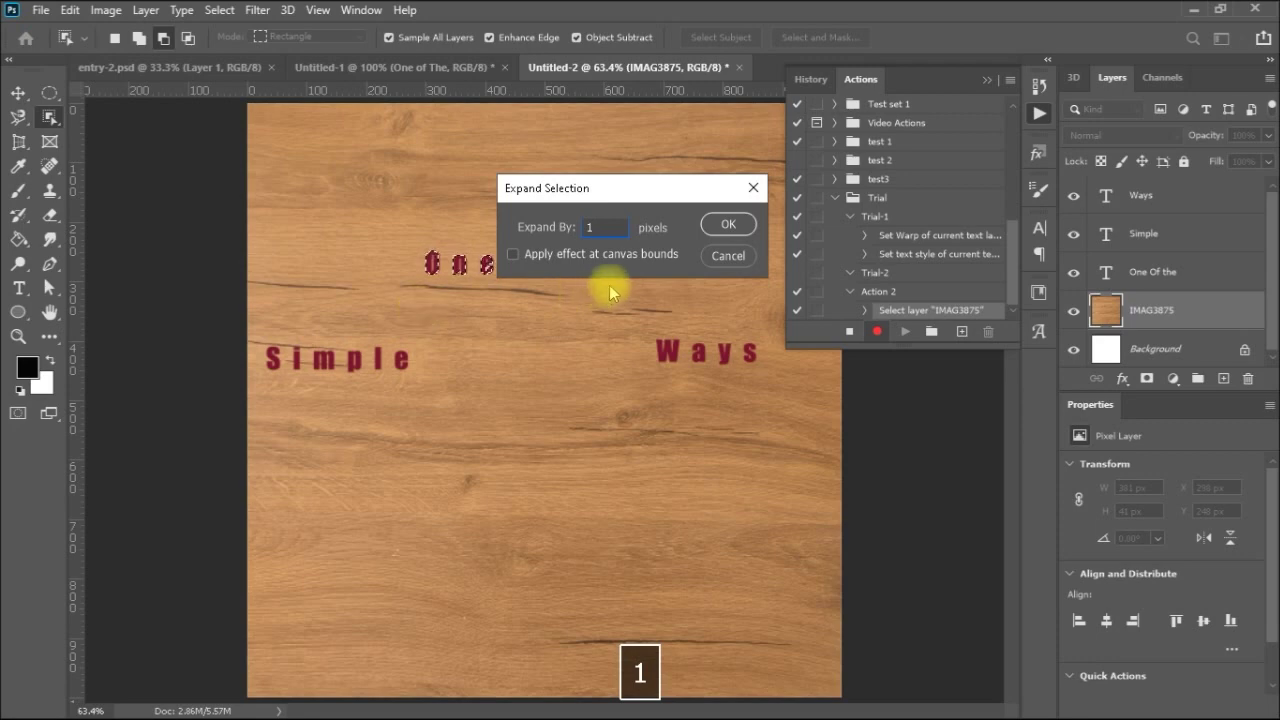
pyautogui.click(724, 226)
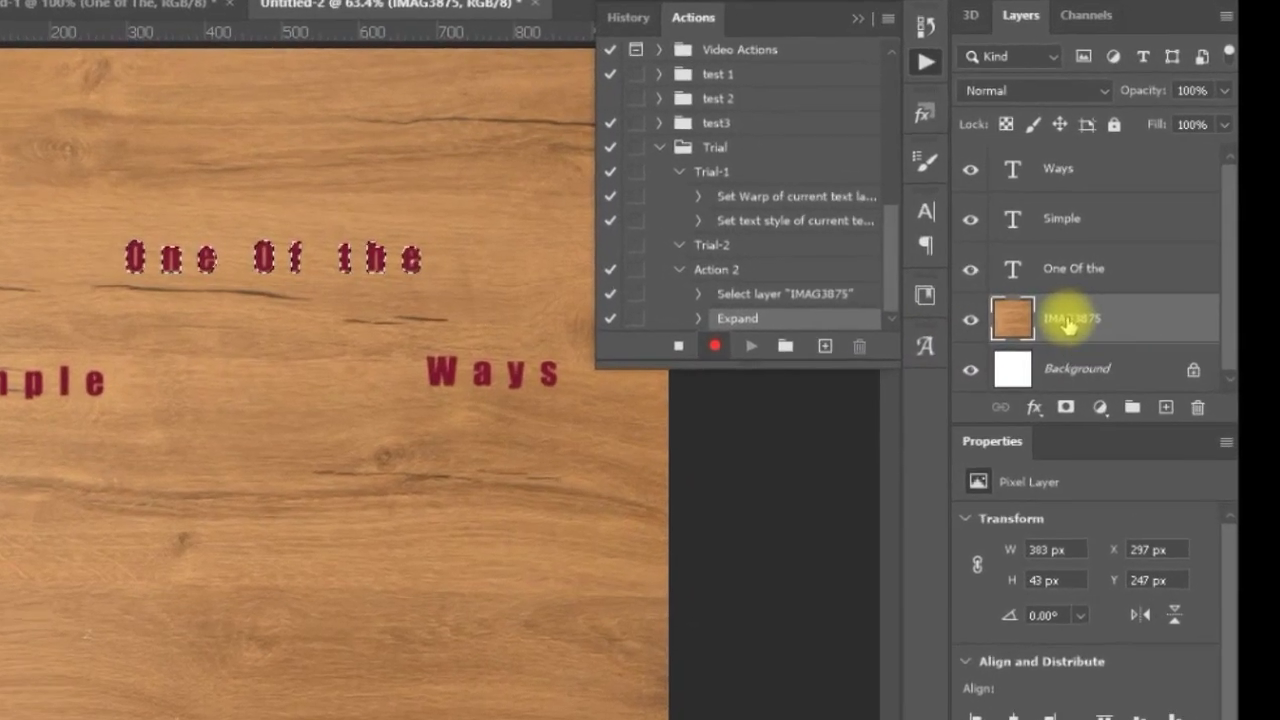
pyautogui.hotkey('ctrl', 'j')
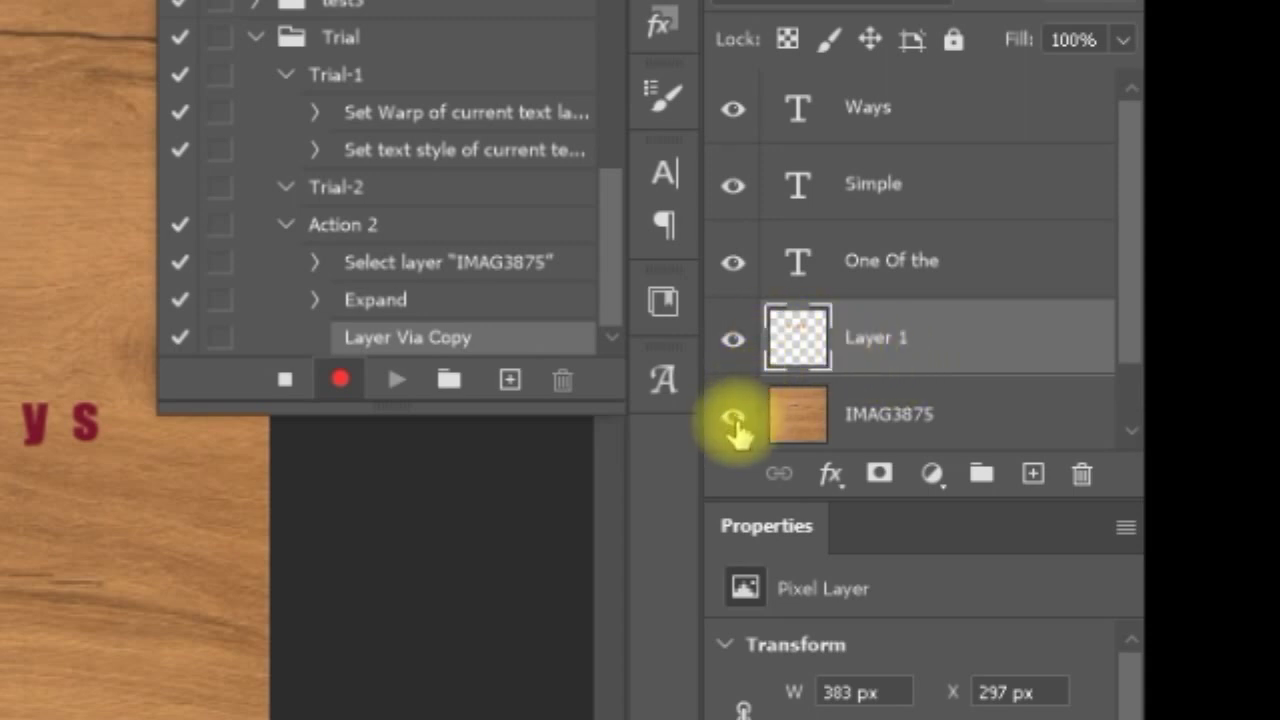
# Toggle IMAG3875 and 'One Of the' visibility off and on, then move Layer 1 above 'One Of the'
pyautogui.click(735, 423)
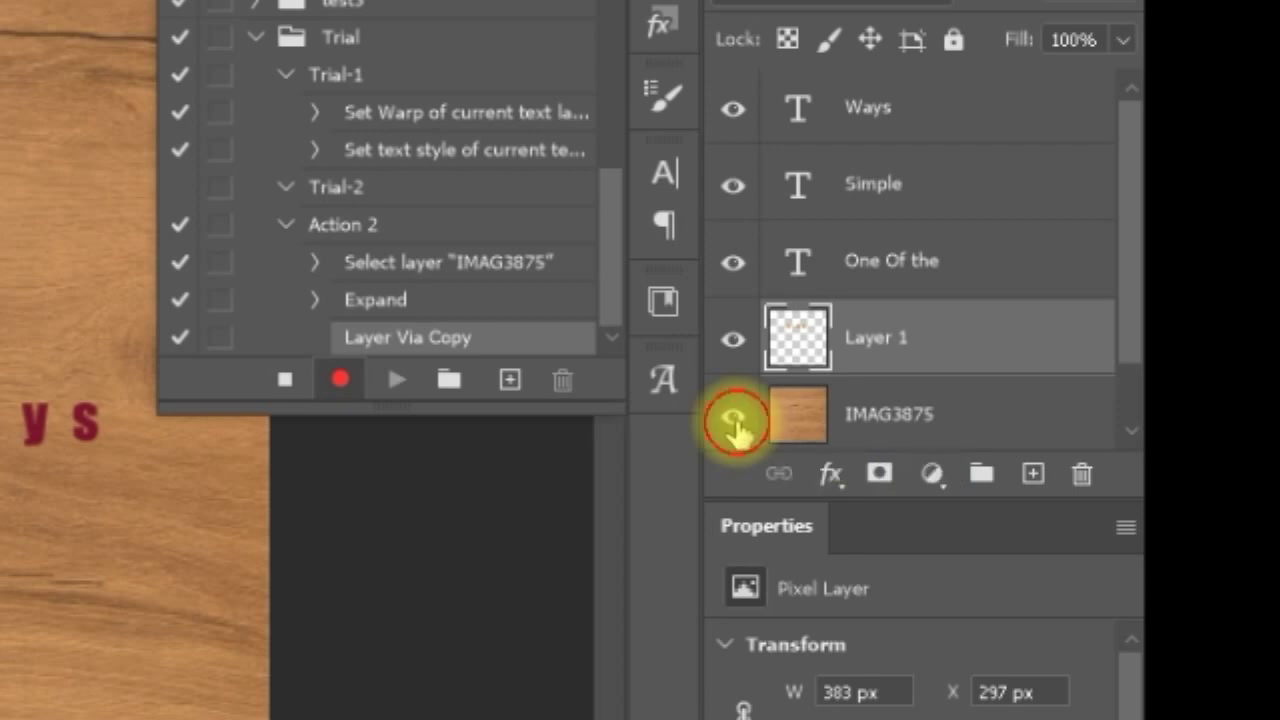
pyautogui.click(733, 263)
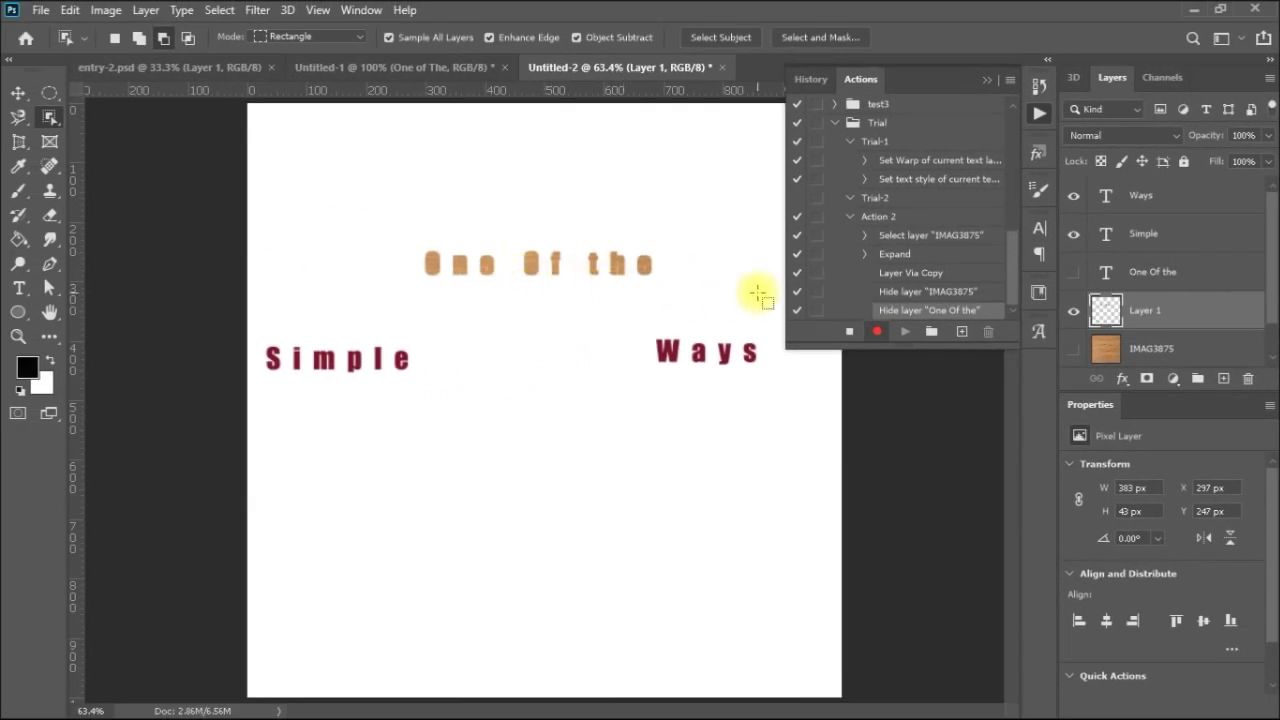
pyautogui.click(1074, 272)
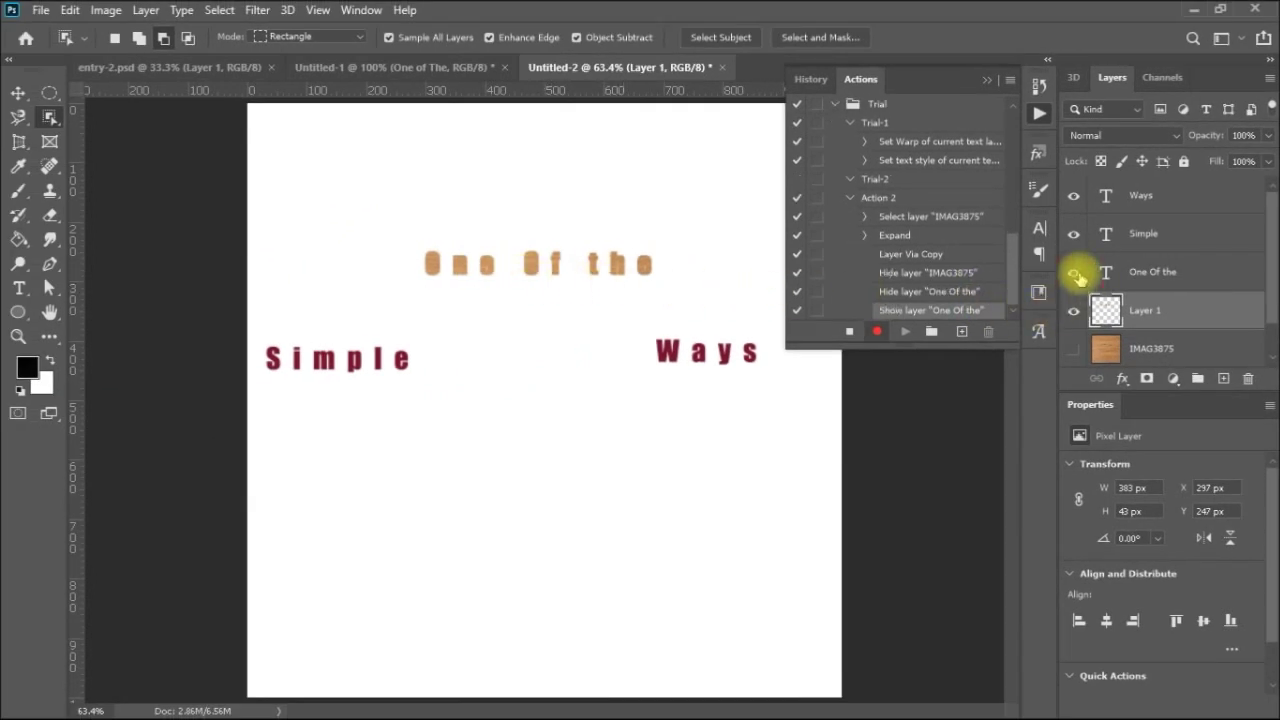
pyautogui.click(1074, 350)
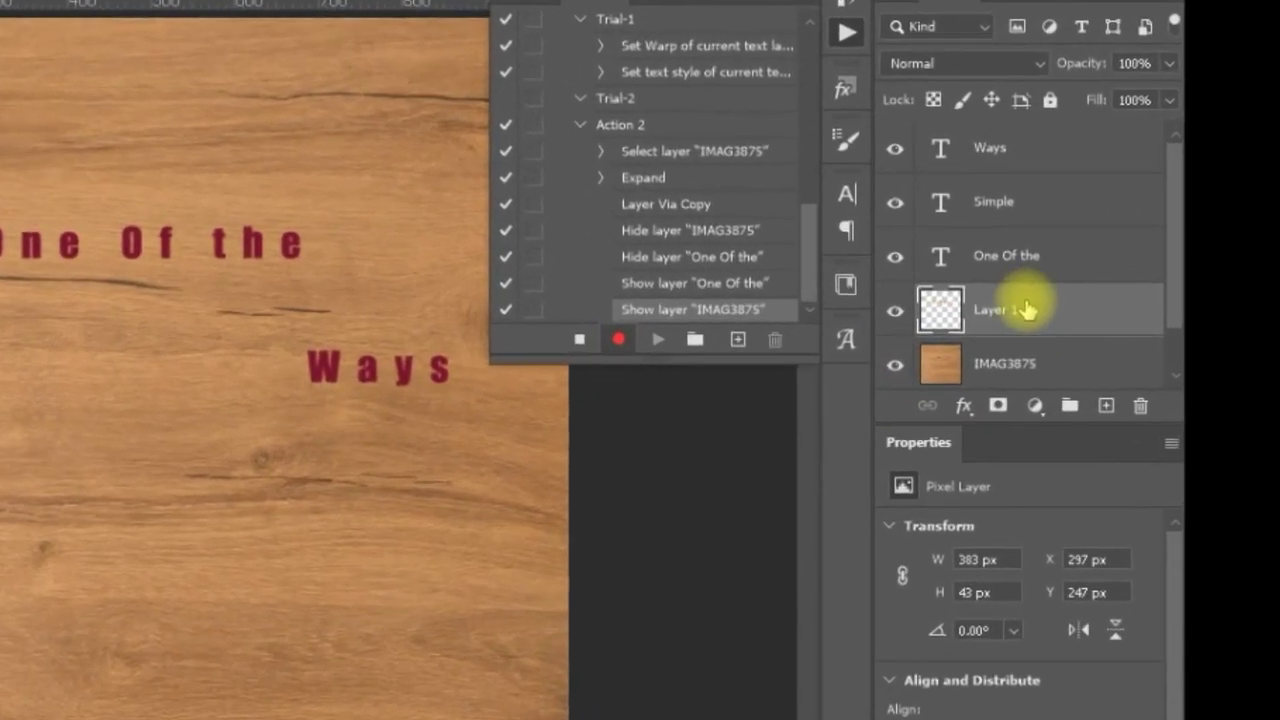
pyautogui.moveTo(1027, 310); pyautogui.dragTo(1022, 248)
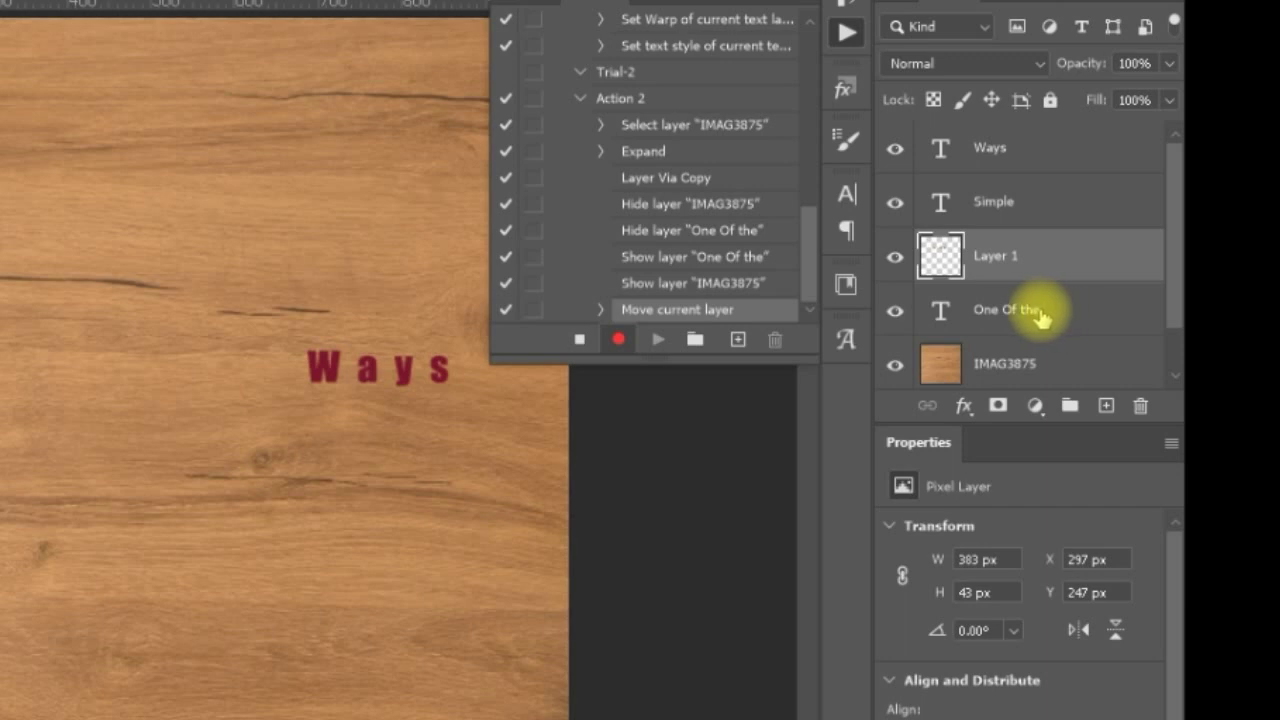
# Clip Layer 1 to the 'One Of the' text and select the text layer below
pyautogui.rightClick(1013, 265)
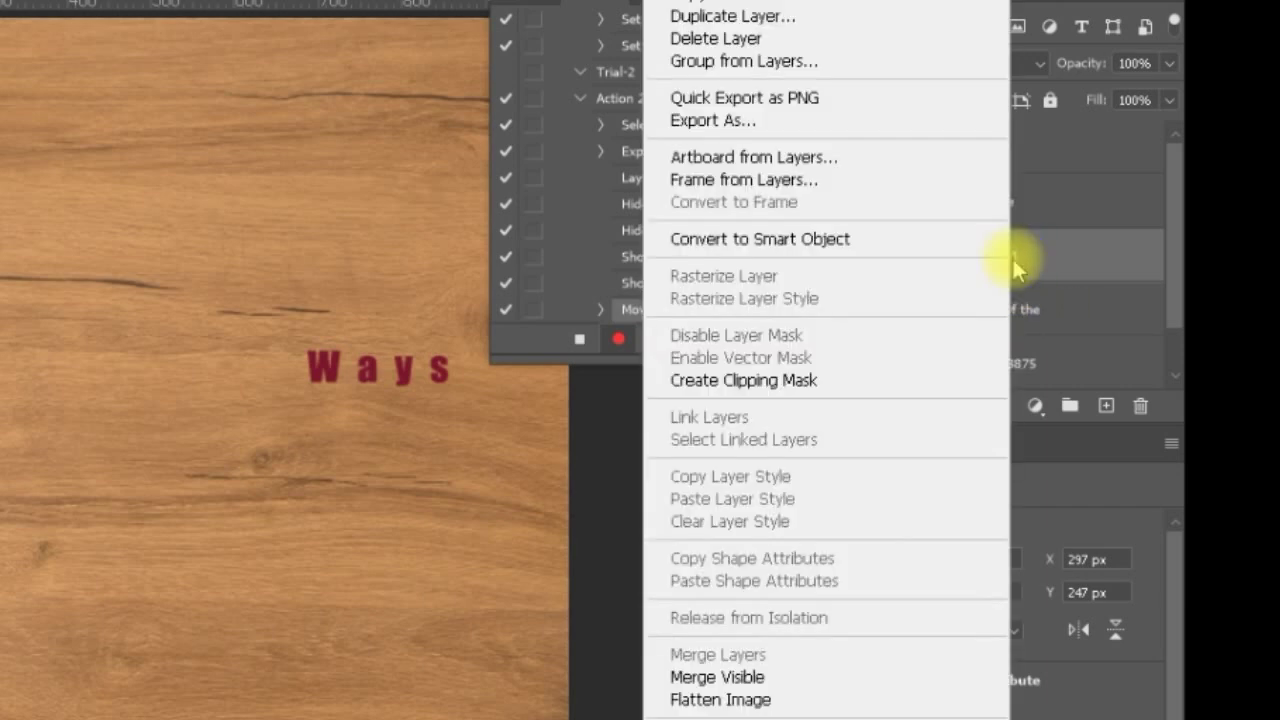
pyautogui.click(876, 381)
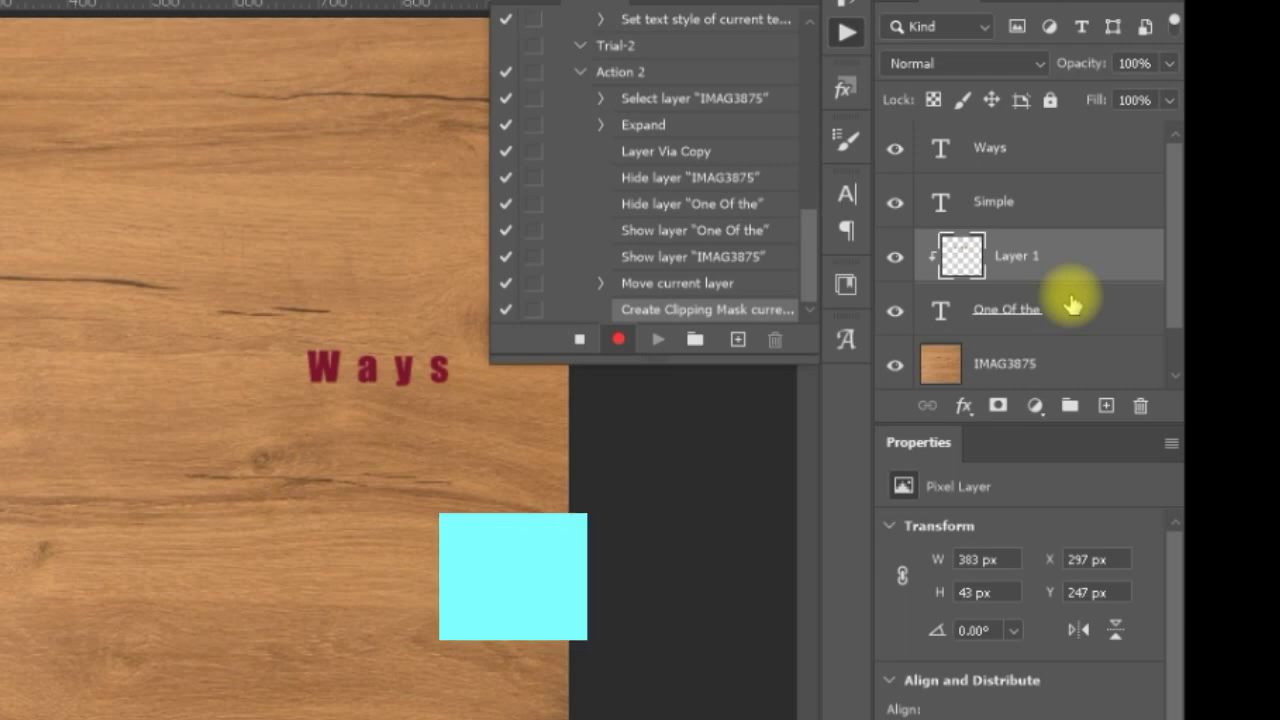
pyautogui.hotkey('alt', '[')
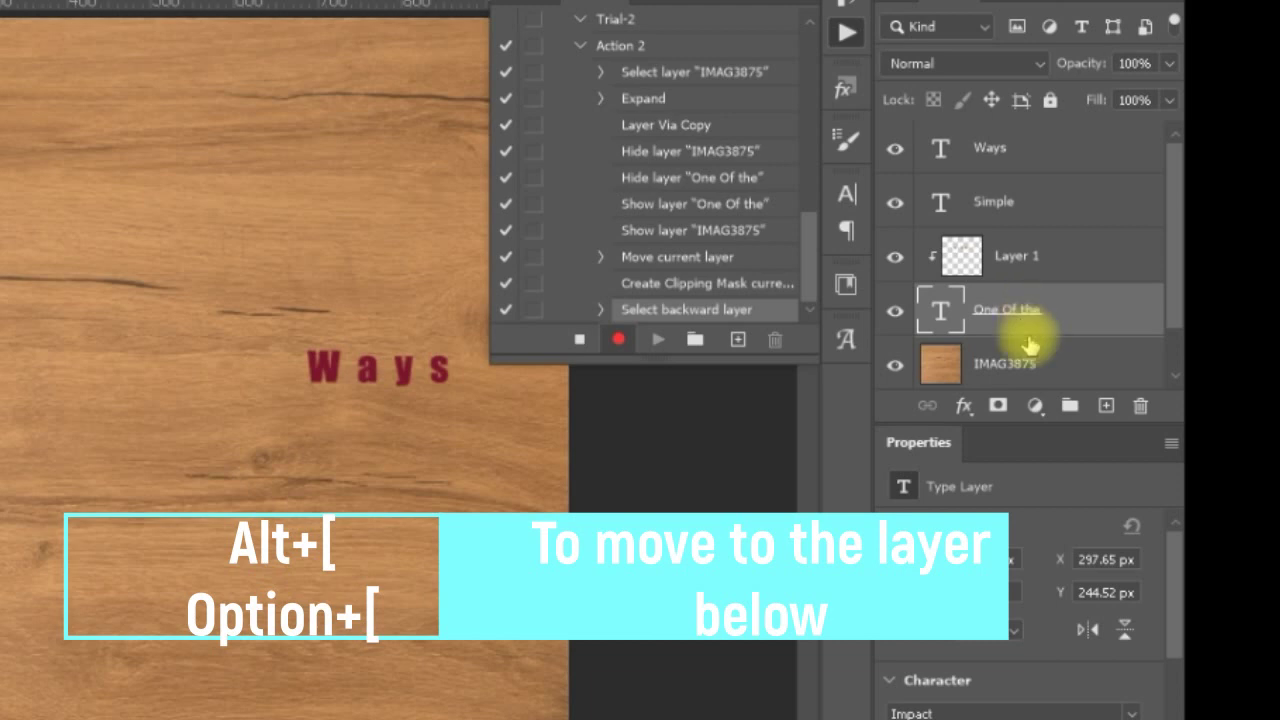
pyautogui.click(962, 406)
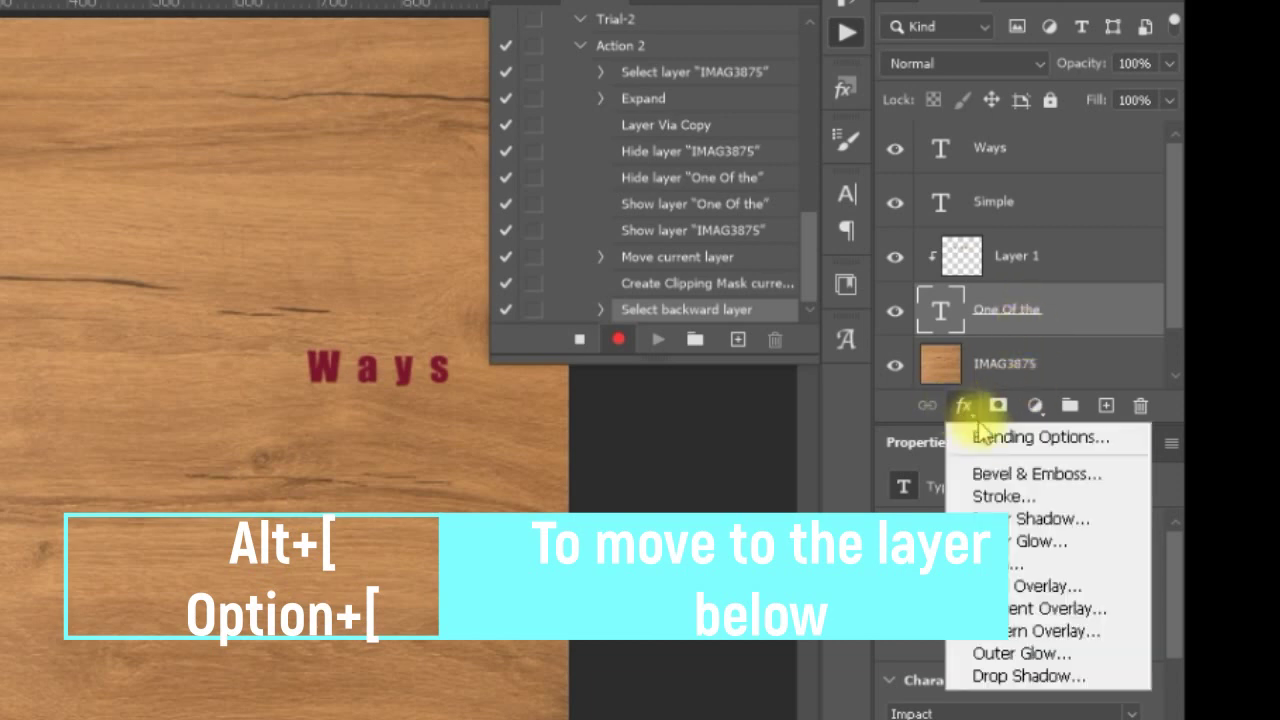
# Apply Bevel & Emboss with a Stroke to 'One Of the', then stop recording Action 2
pyautogui.click(988, 474)
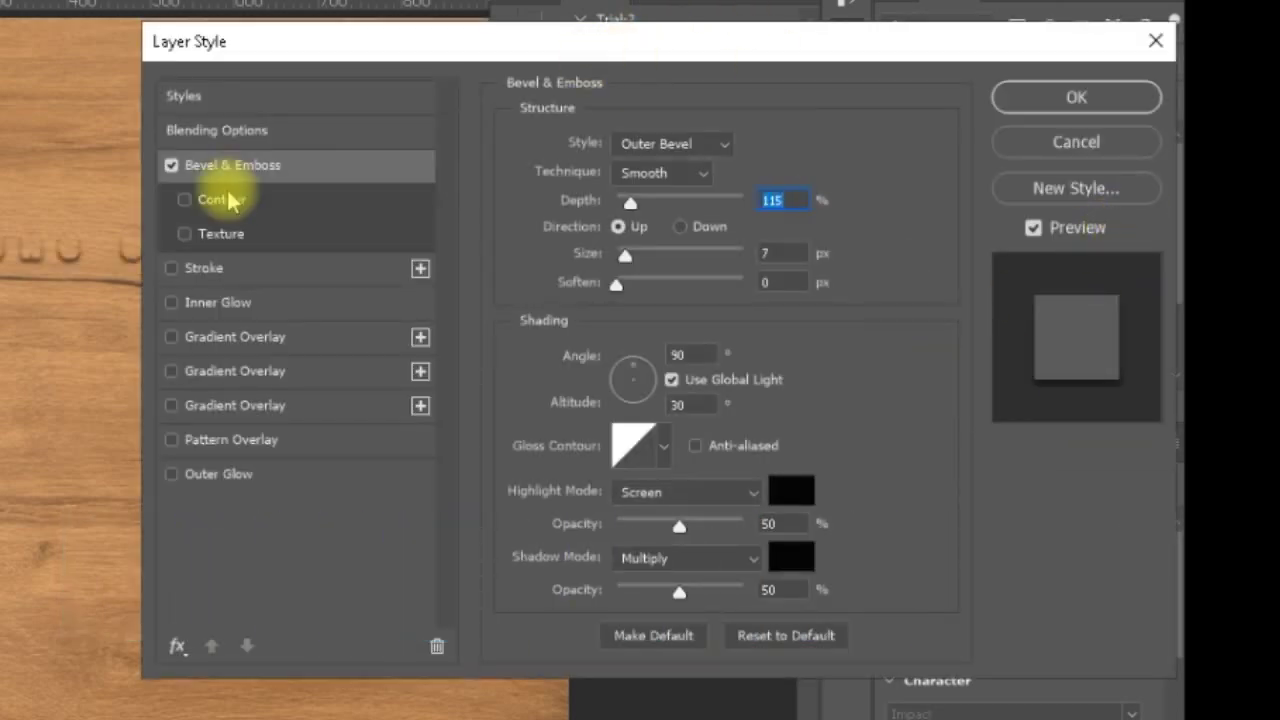
pyautogui.click(172, 269)
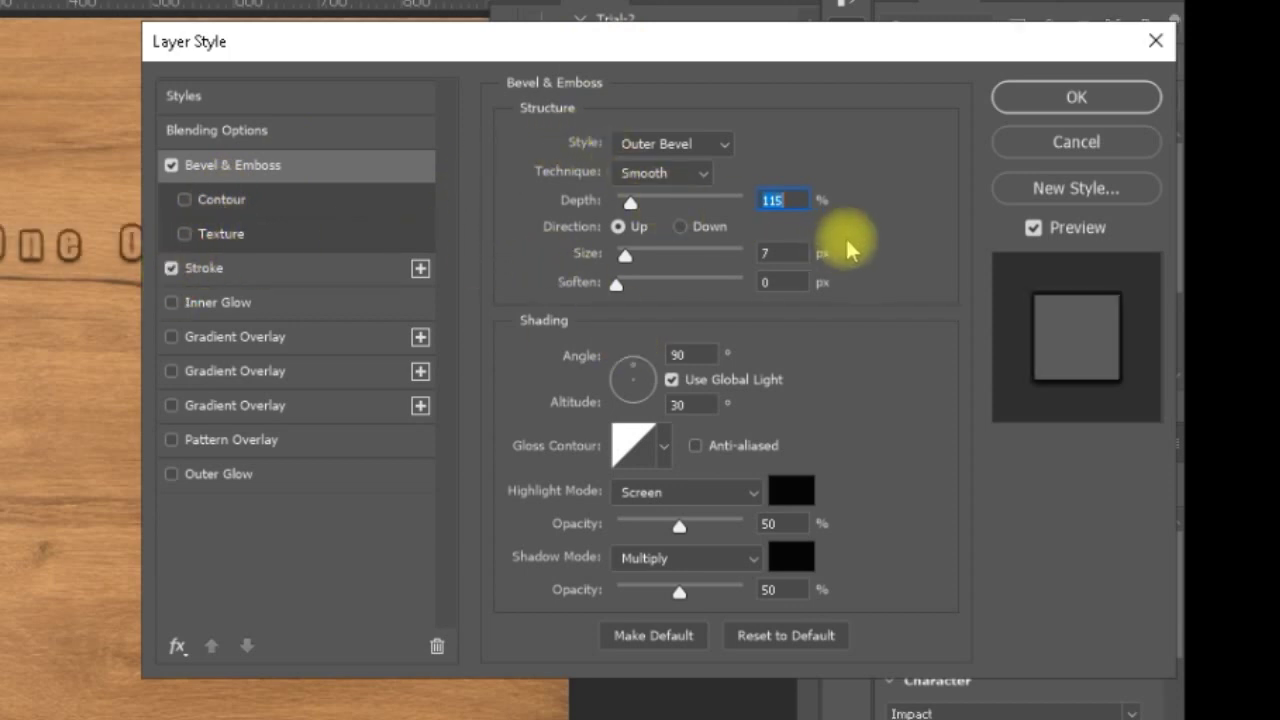
pyautogui.click(1060, 108)
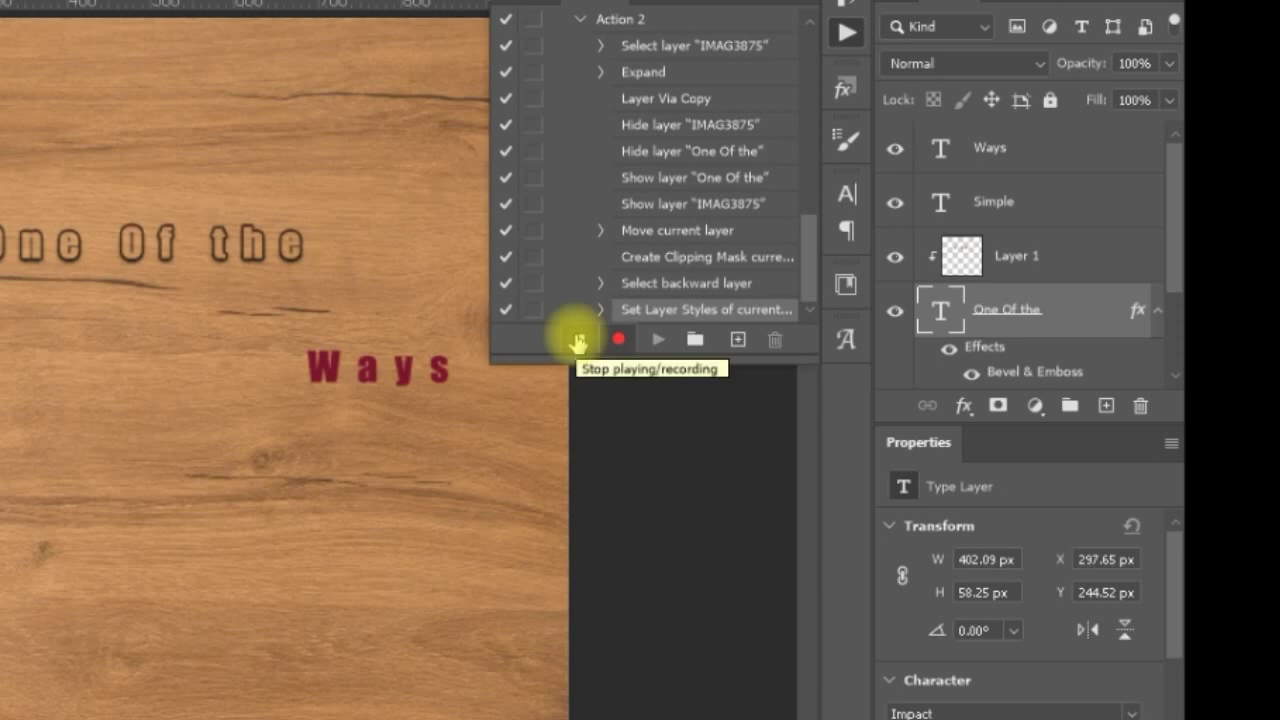
pyautogui.click(578, 341)
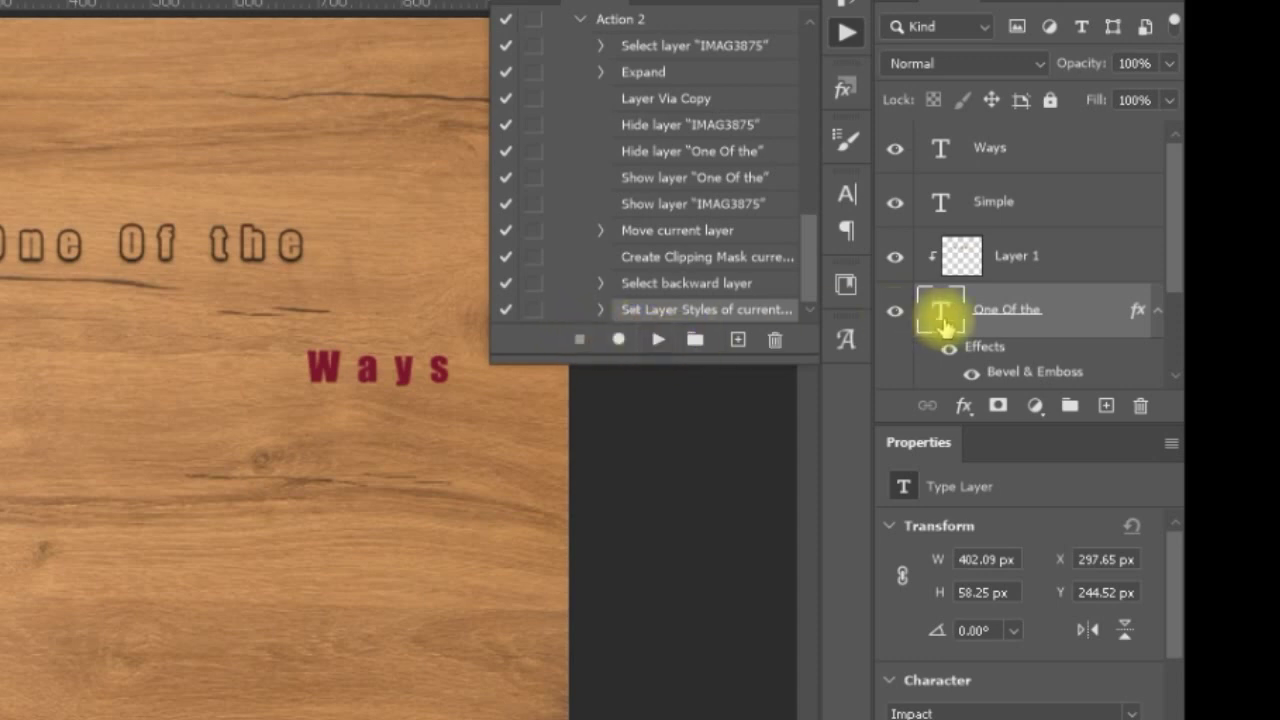
# Select the Ways letters with Object Selection and drag the Ways layer just above IMAG3875
pyautogui.click(1009, 163)
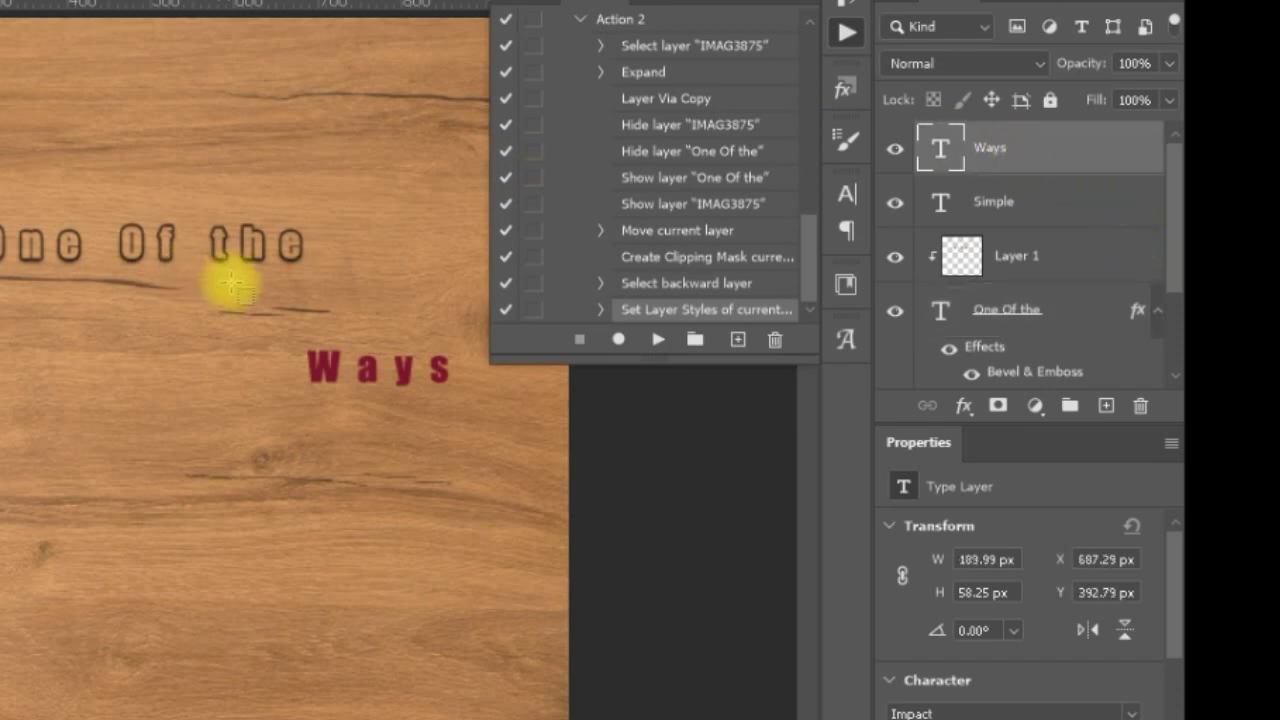
pyautogui.moveTo(283, 320); pyautogui.dragTo(474, 410)
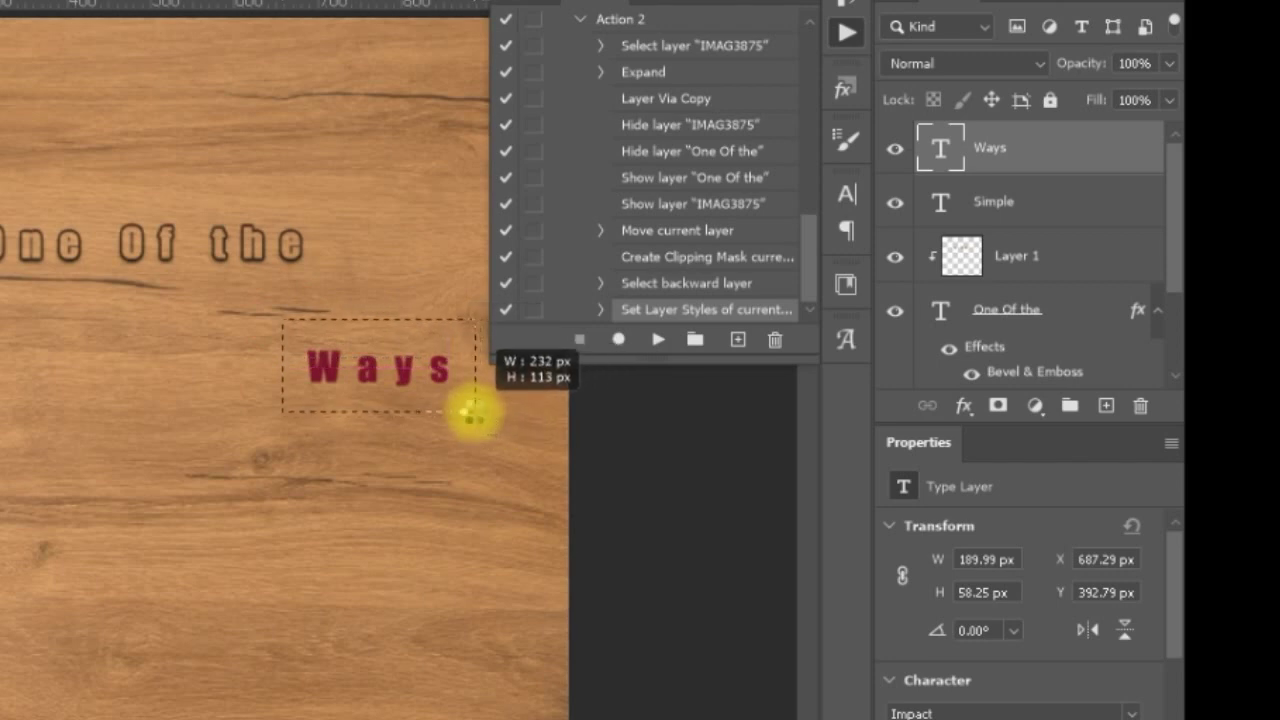
pyautogui.moveTo(474, 410); pyautogui.dragTo(472, 412)
pyautogui.hotkey('ctrl', 'f')
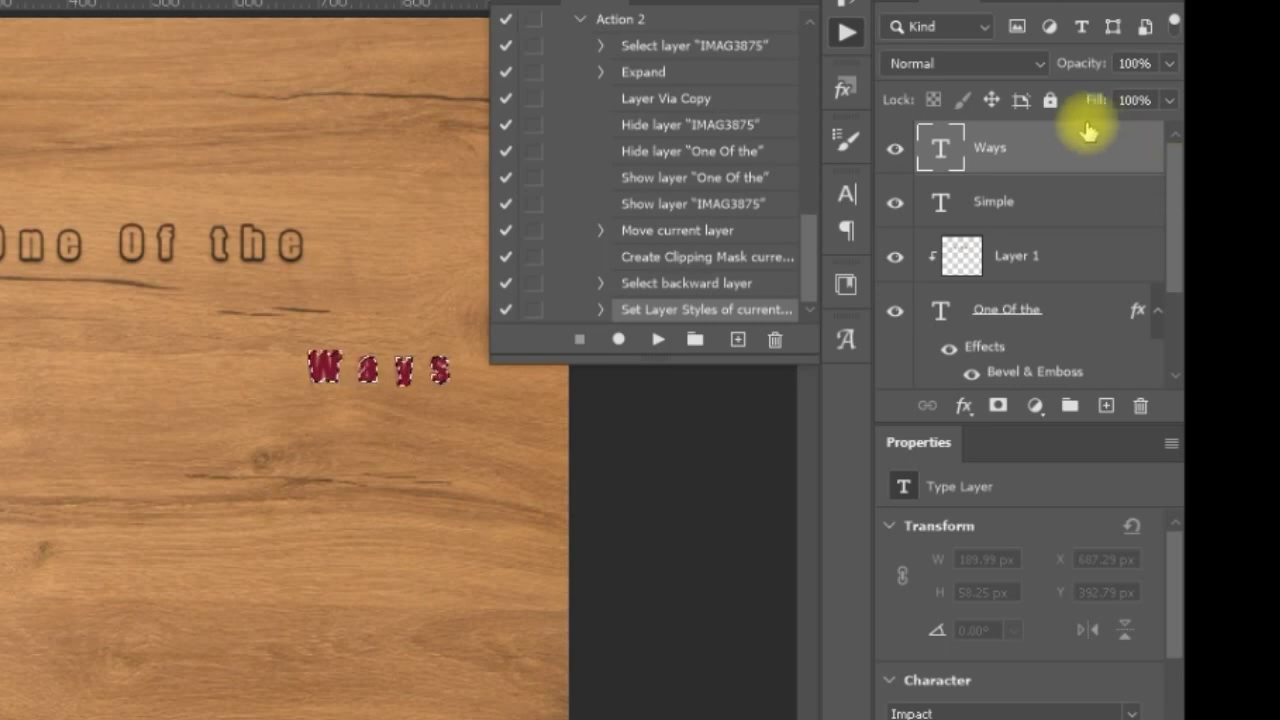
pyautogui.moveTo(1049, 143); pyautogui.dragTo(1046, 334)
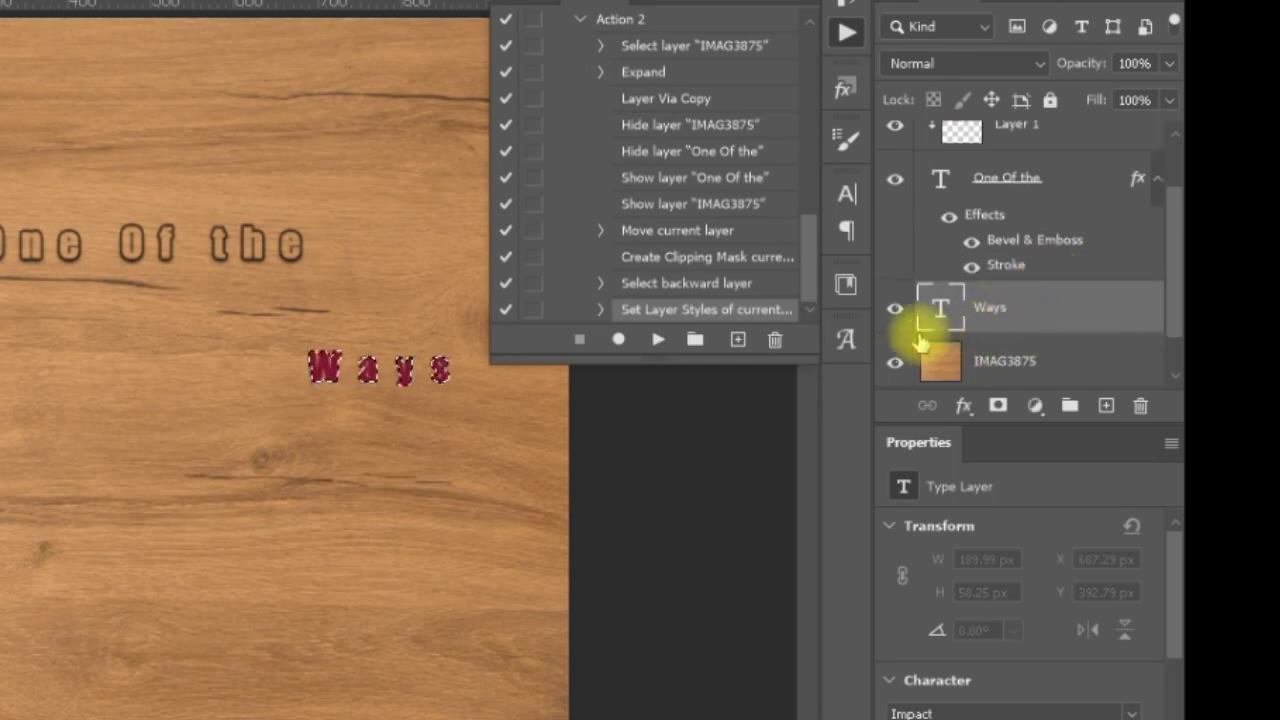
pyautogui.click(641, 21)
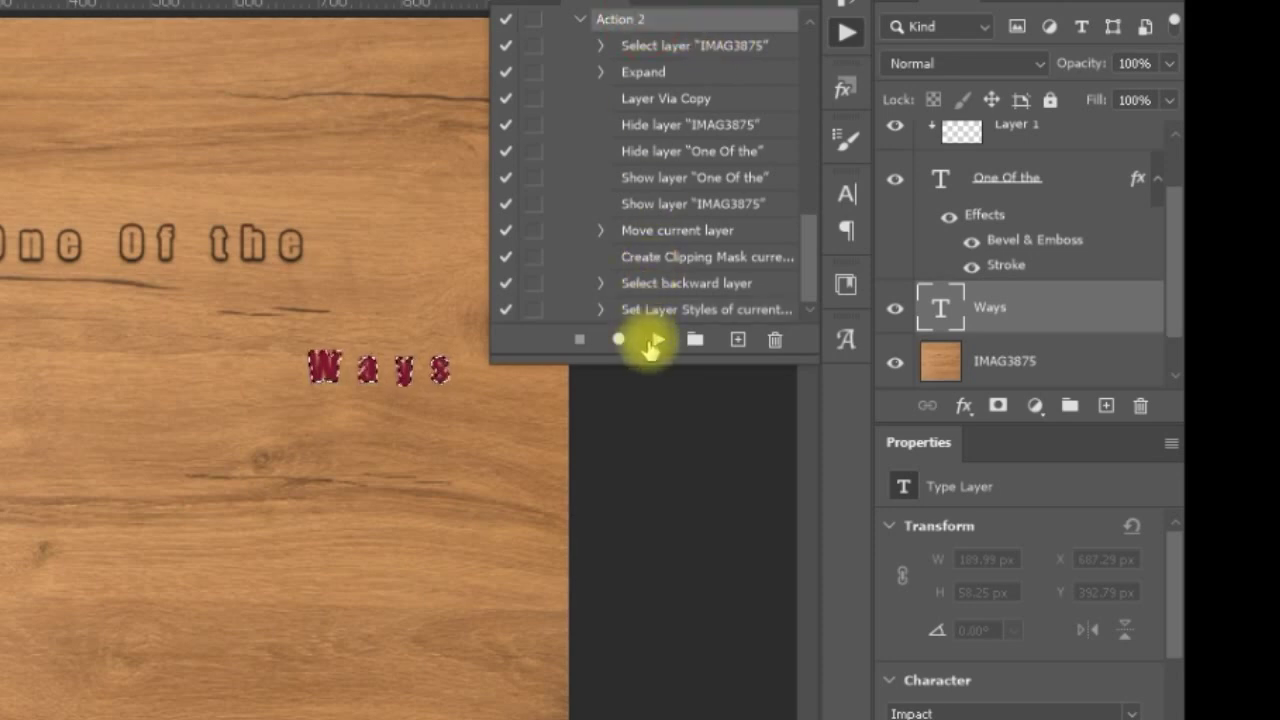
# Replay Action 2 on the Ways text layer to carve it into the wood
pyautogui.click(651, 341)
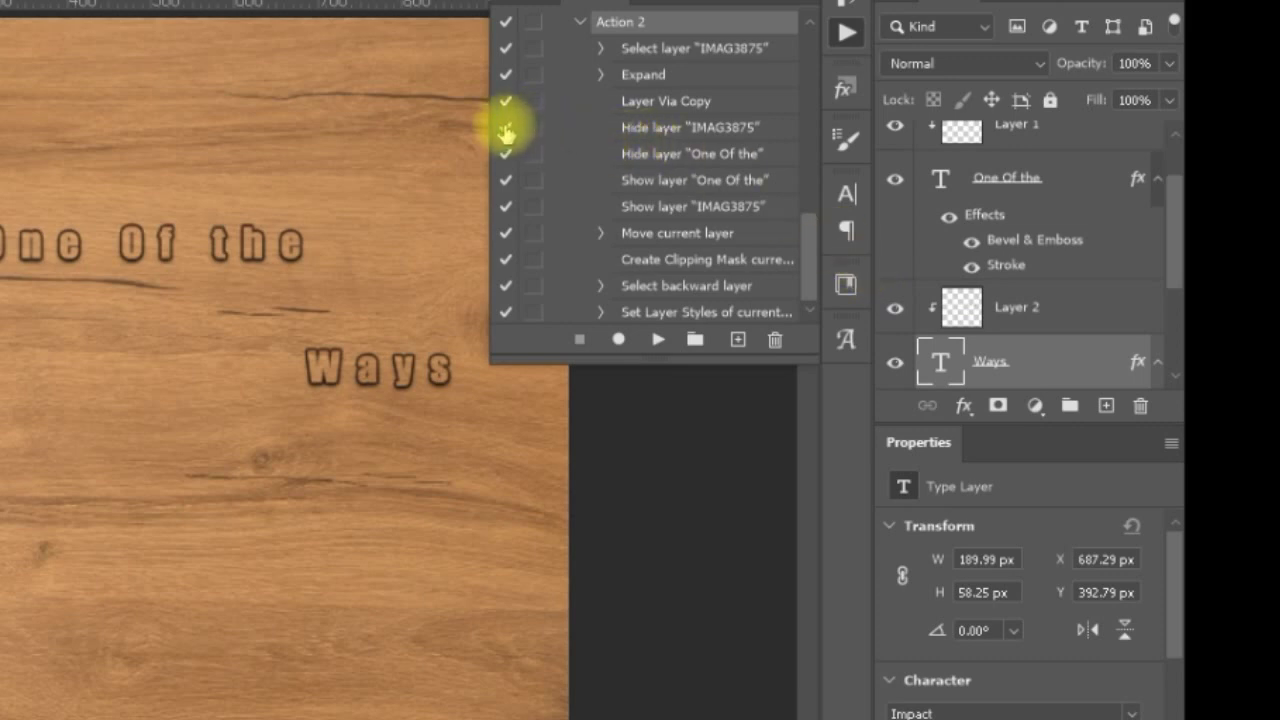
# Disable the hide and show layer steps for the wood image and 'One Of the' in Action 2
pyautogui.click(503, 163)
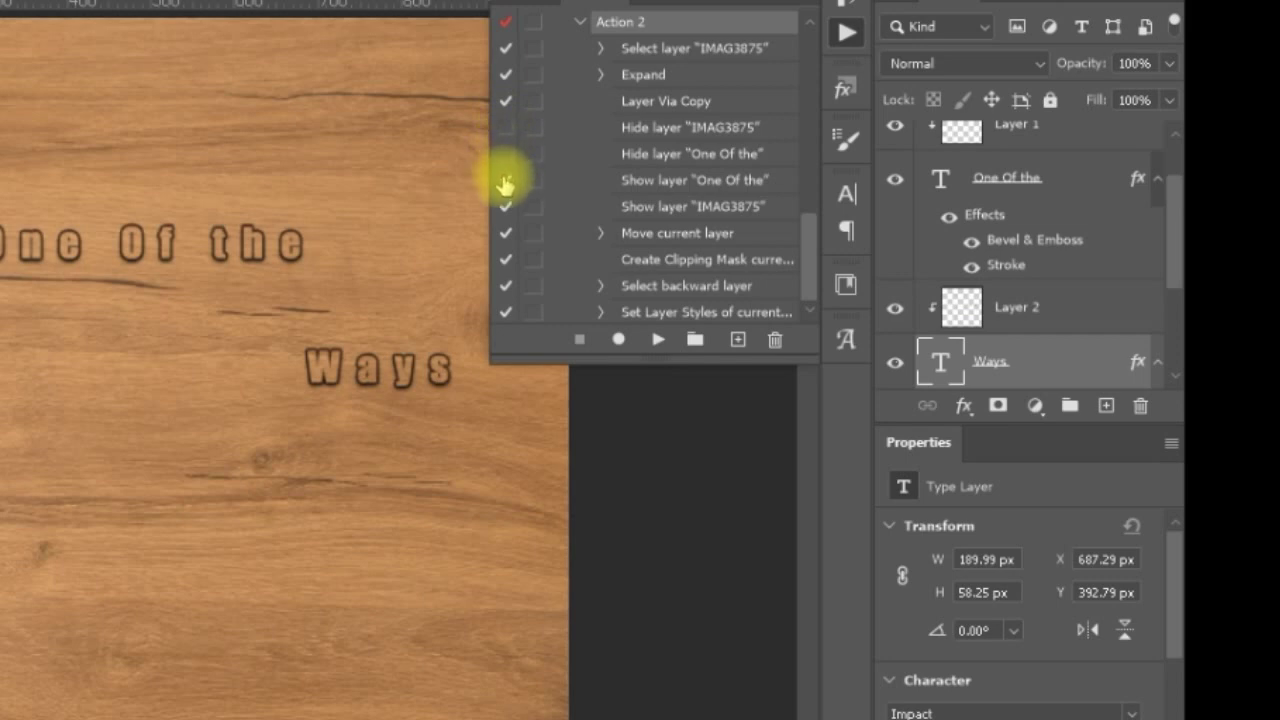
pyautogui.click(503, 186)
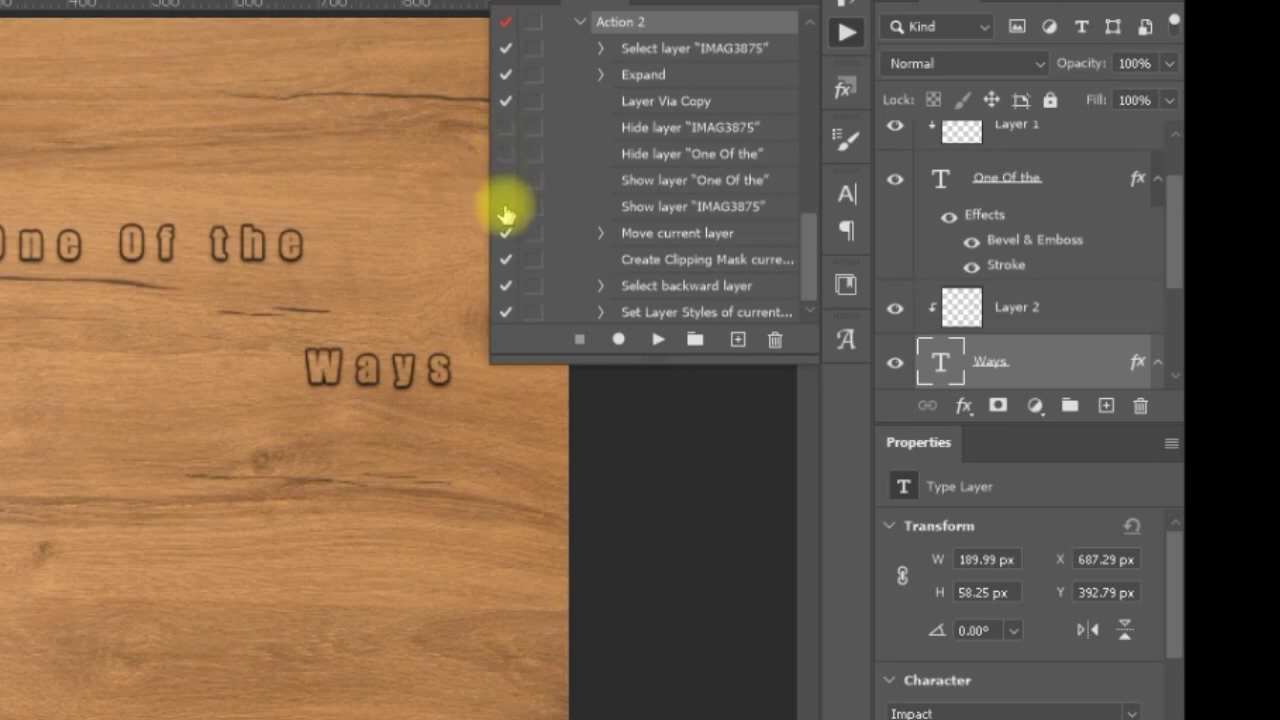
pyautogui.click(505, 210)
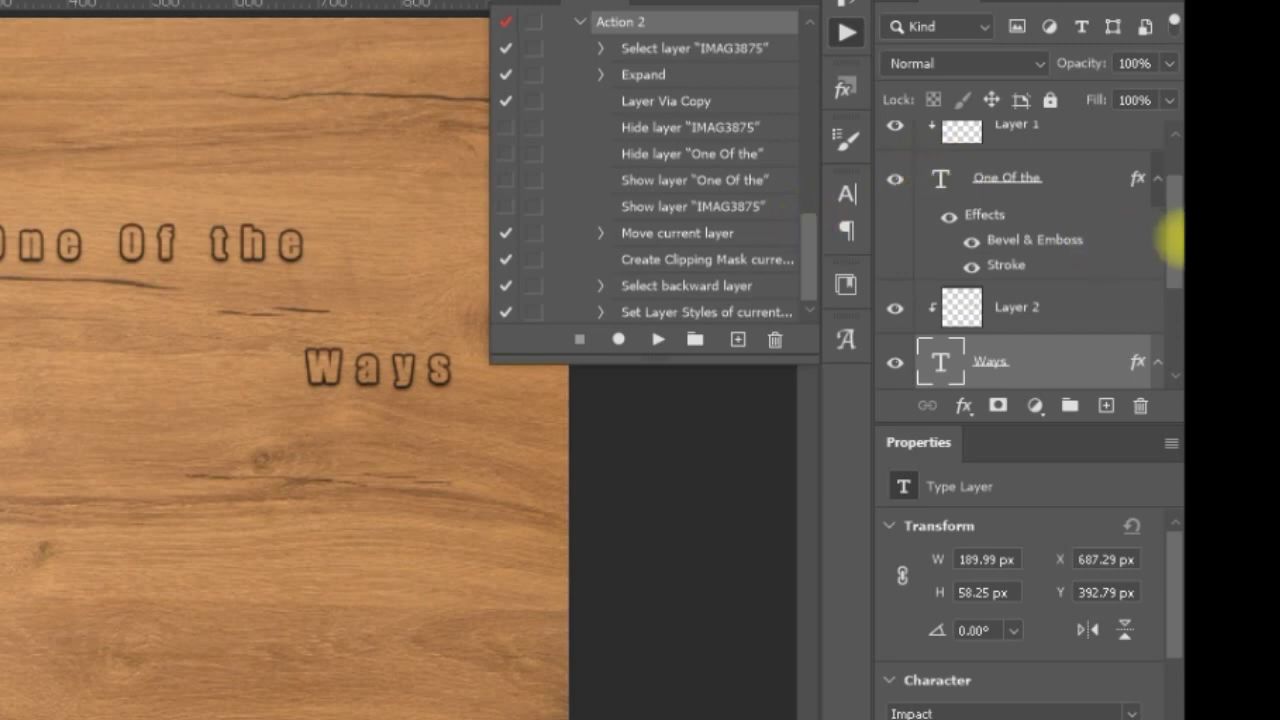
# Select the Simple layer and its letters, then move the layer directly above IMAG3875
pyautogui.moveTo(1175, 250); pyautogui.dragTo(1171, 177)
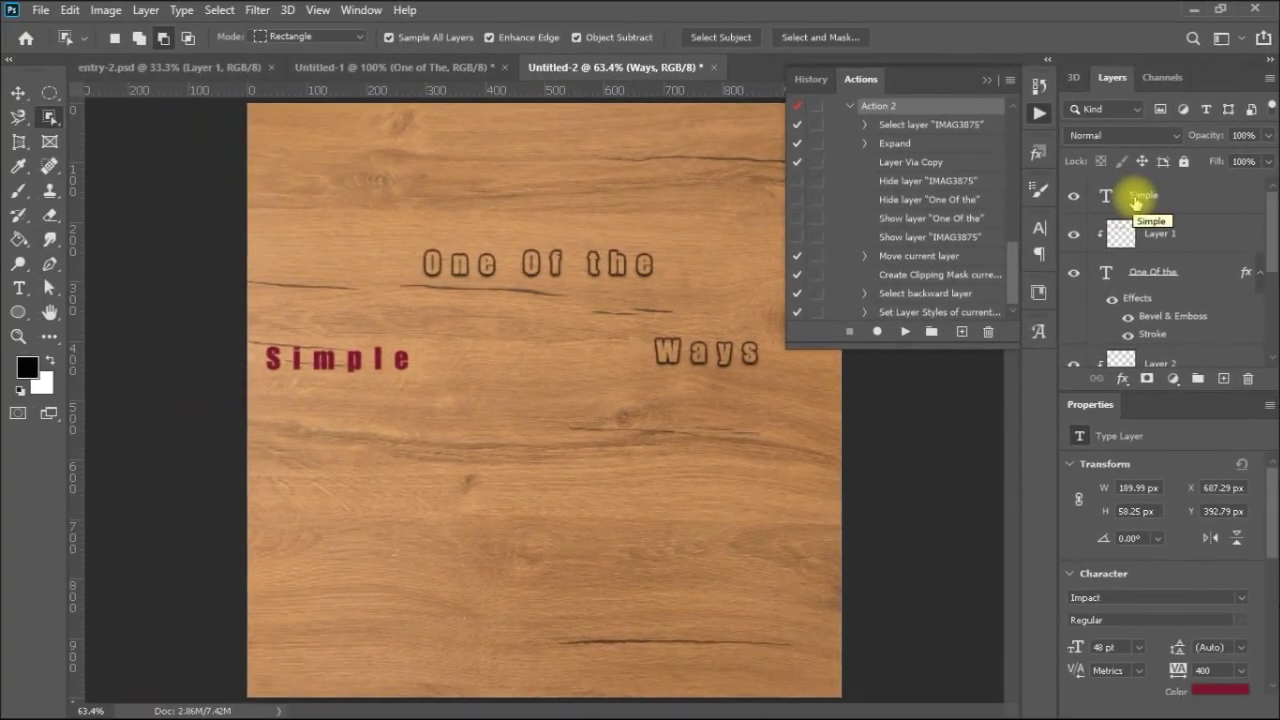
pyautogui.click(1135, 201)
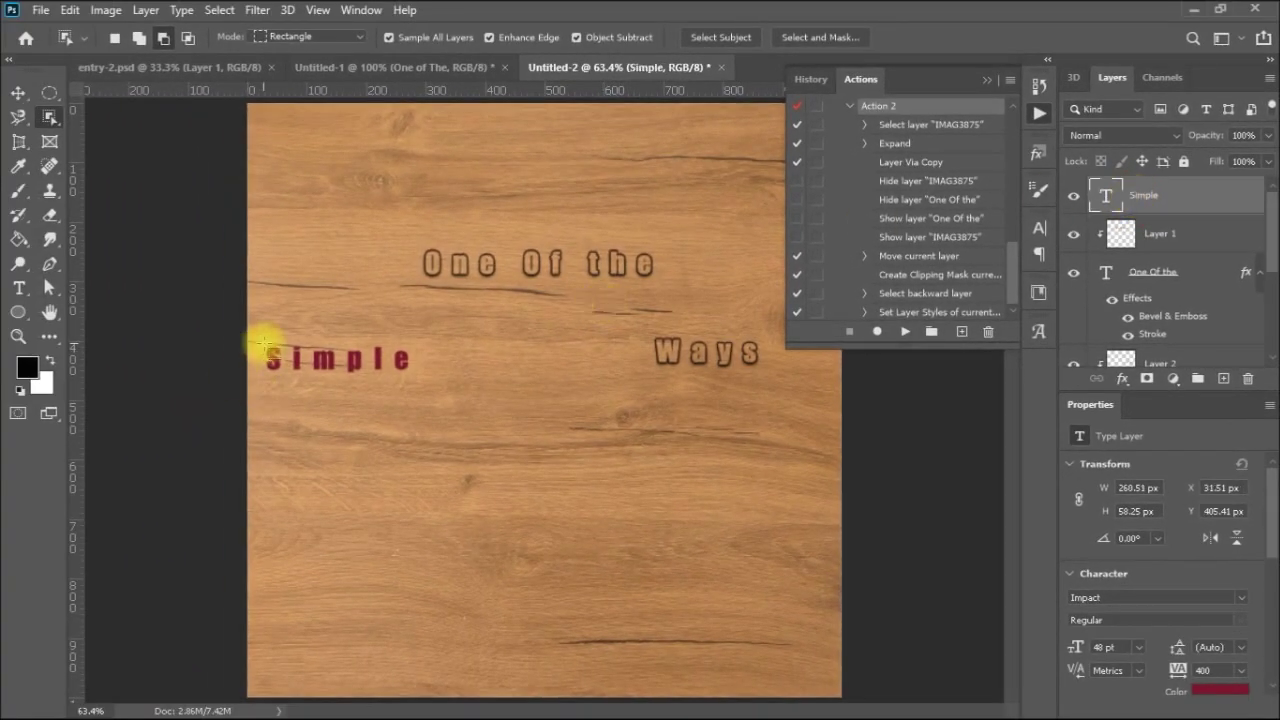
pyautogui.moveTo(264, 340); pyautogui.dragTo(428, 380)
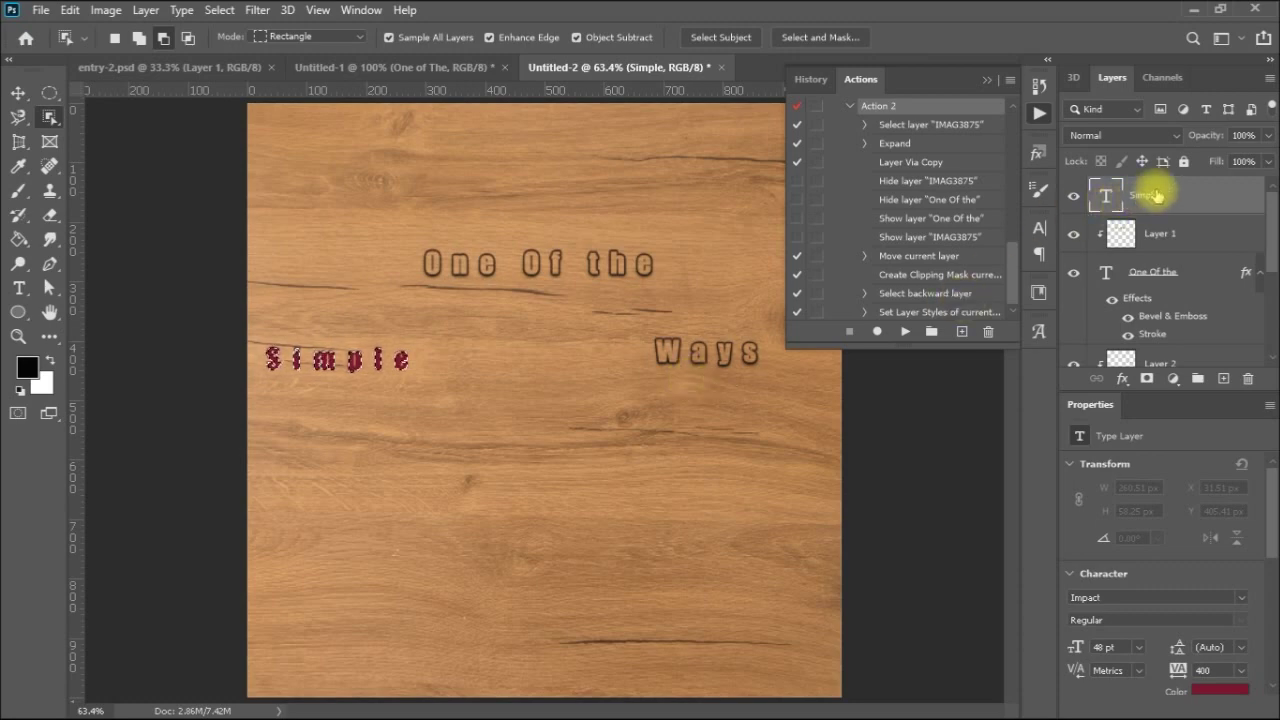
pyautogui.click(1153, 197)
pyautogui.moveTo(1153, 197); pyautogui.dragTo(1178, 297)
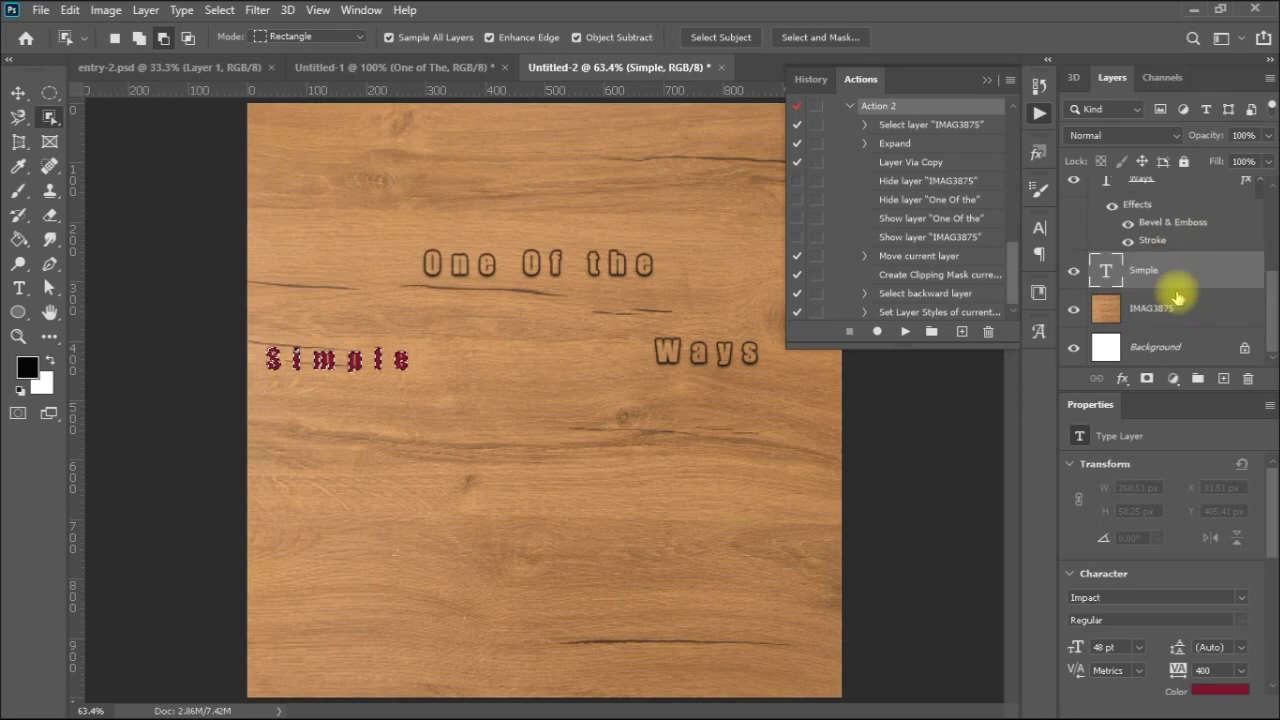
pyautogui.click(1011, 80)
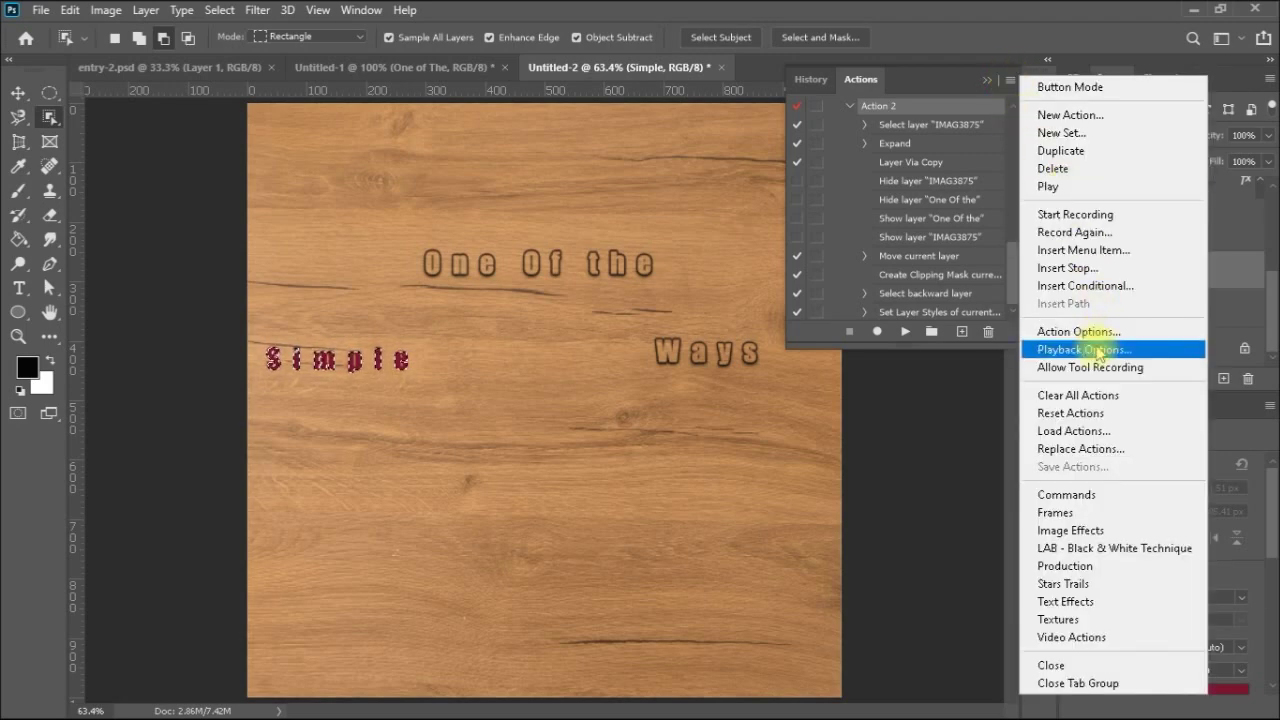
# Set action playback to Accelerated and run Action 2 to carve 'Simple' as clipped Layer 3
pyautogui.click(1098, 352)
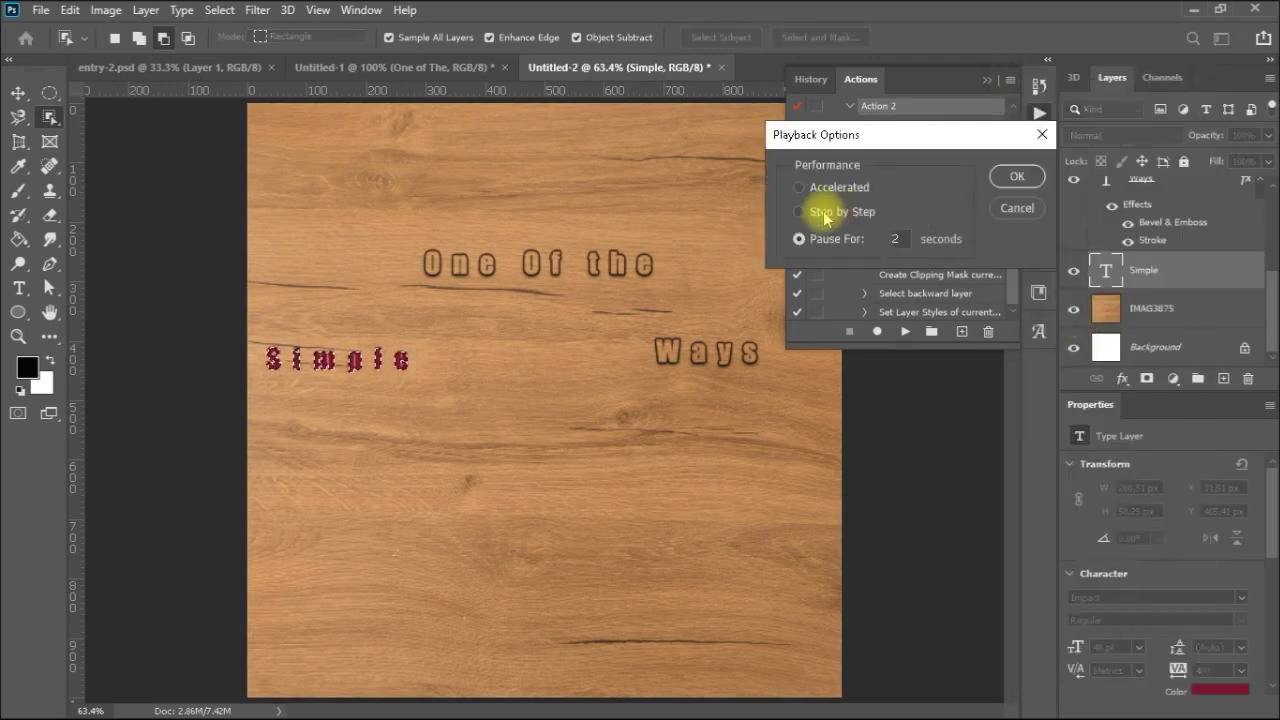
pyautogui.click(800, 187)
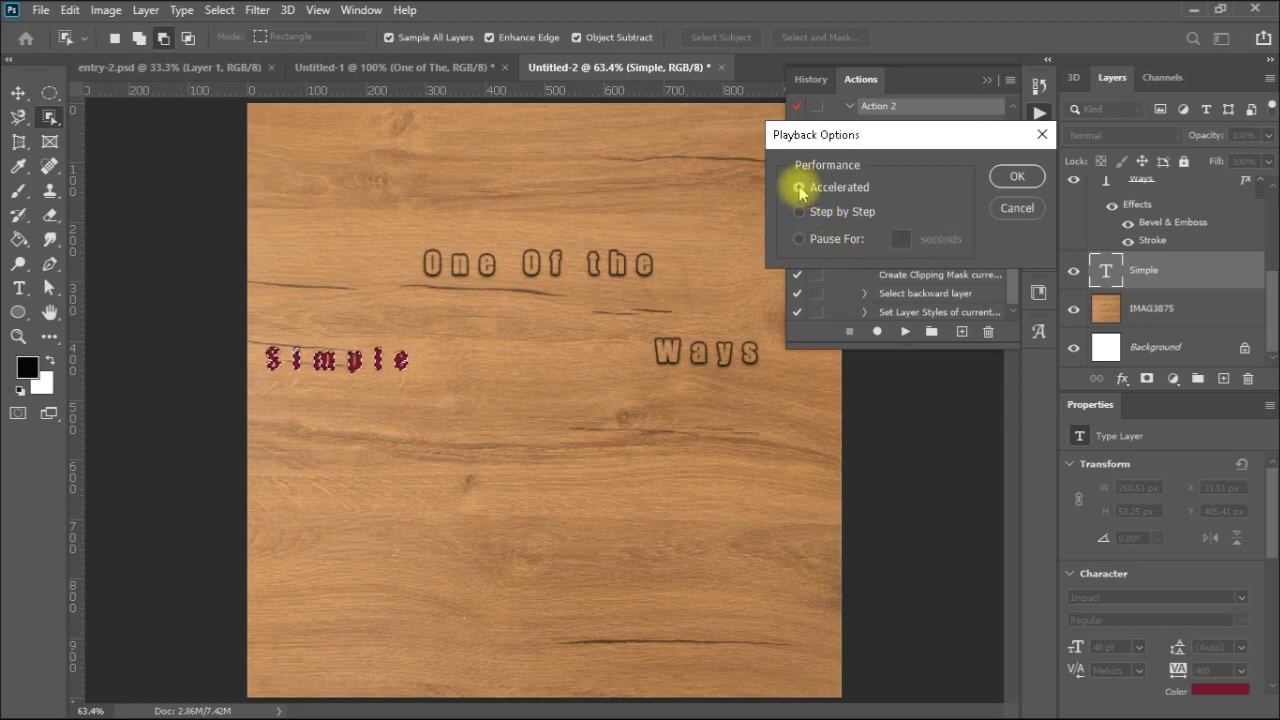
pyautogui.click(1018, 177)
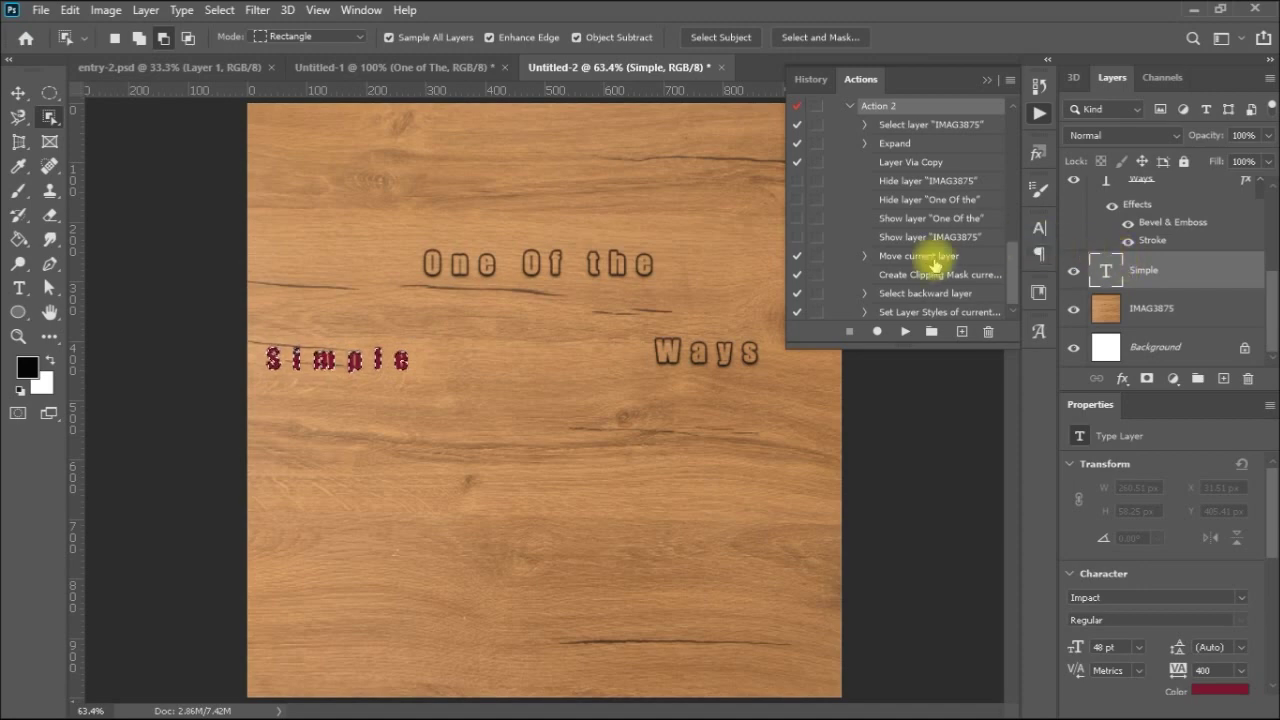
pyautogui.click(905, 335)
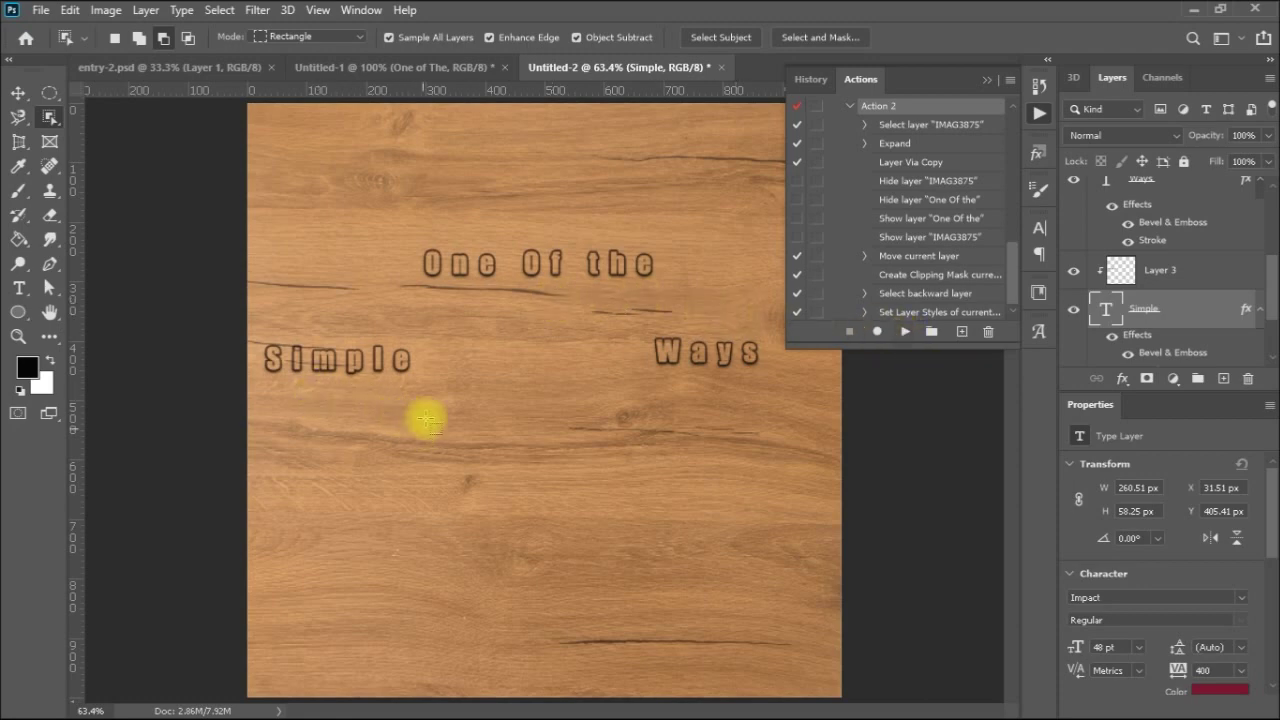
# Add a new text line 'Thanks' below the carved words with the Type tool
pyautogui.click(20, 285)
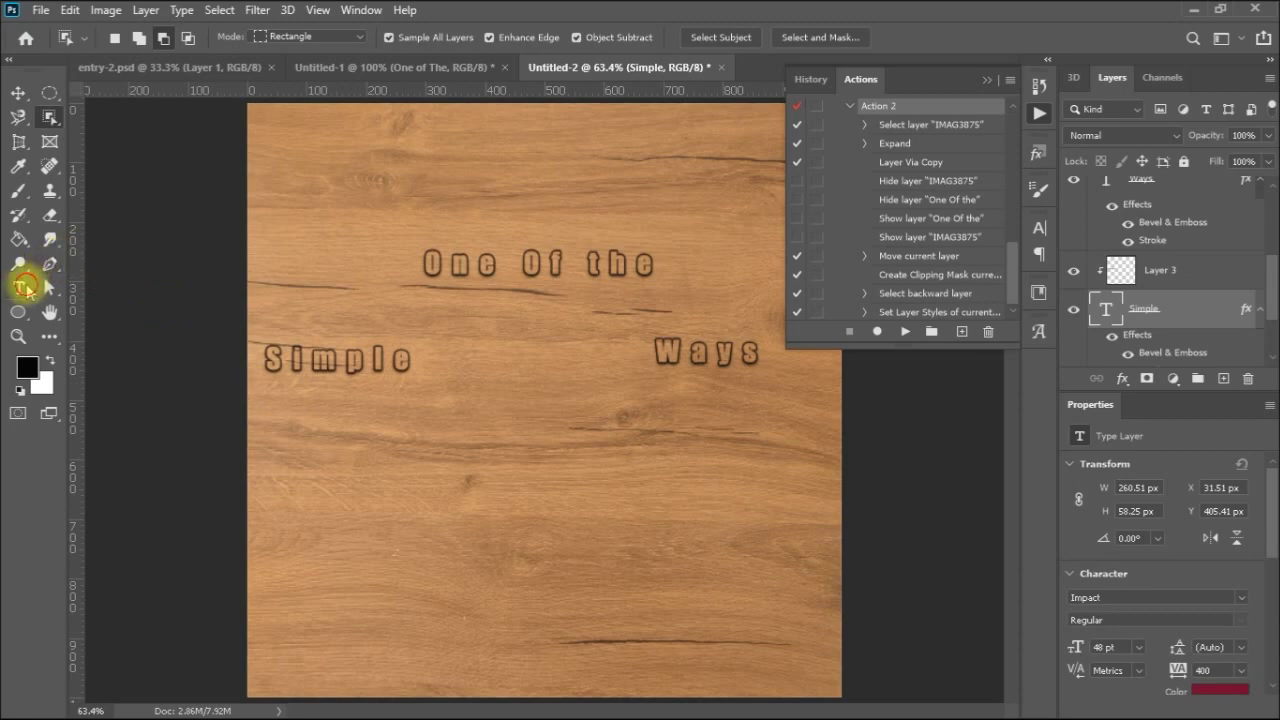
pyautogui.click(478, 449)
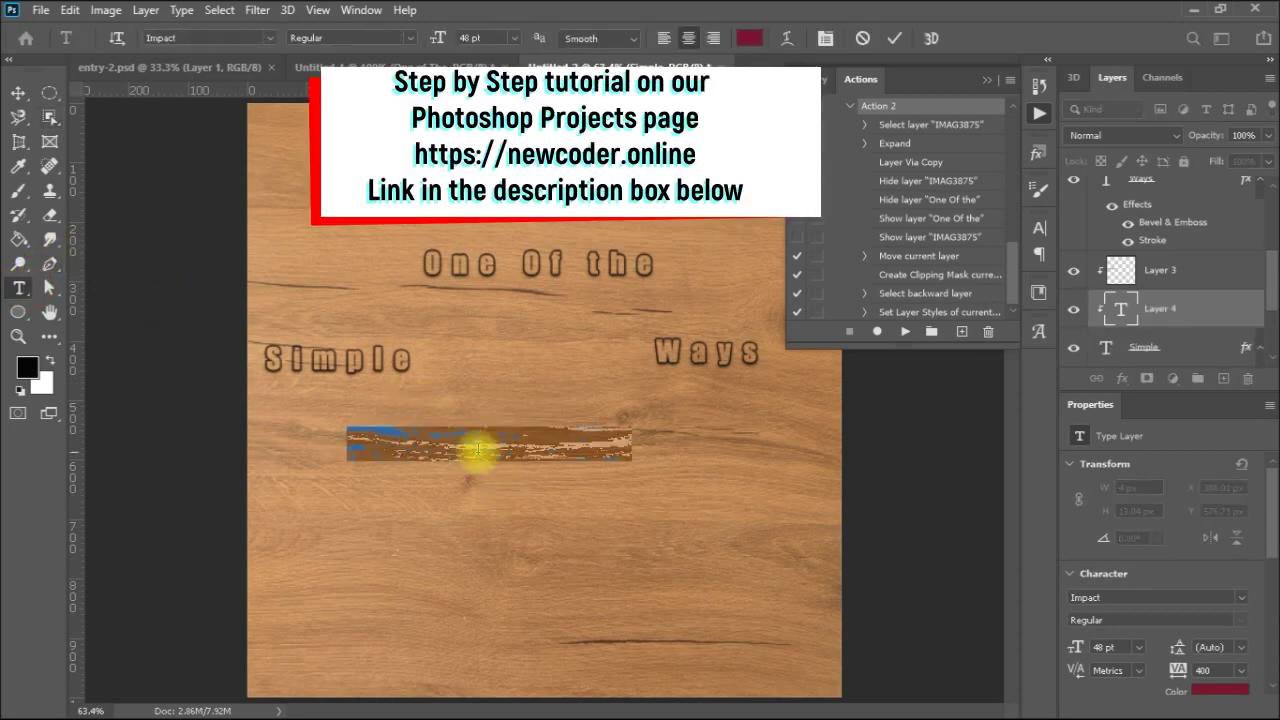
pyautogui.write('ans')
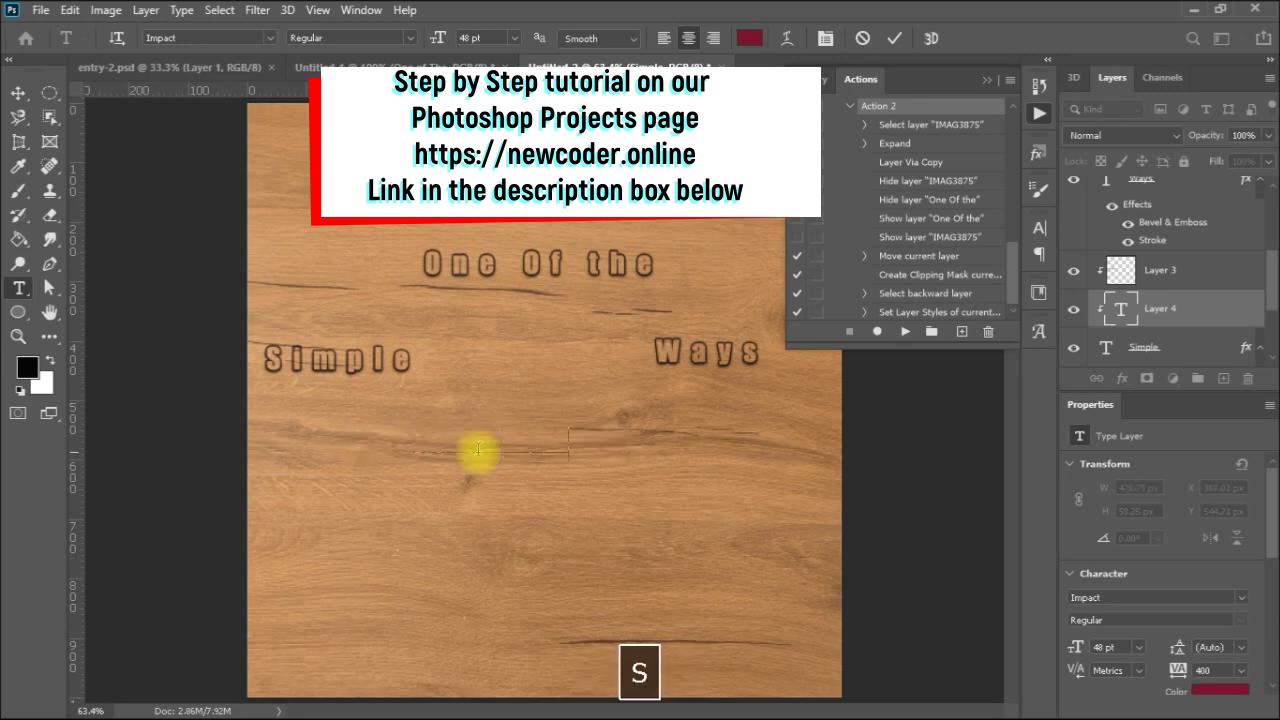
pyautogui.press('F2')
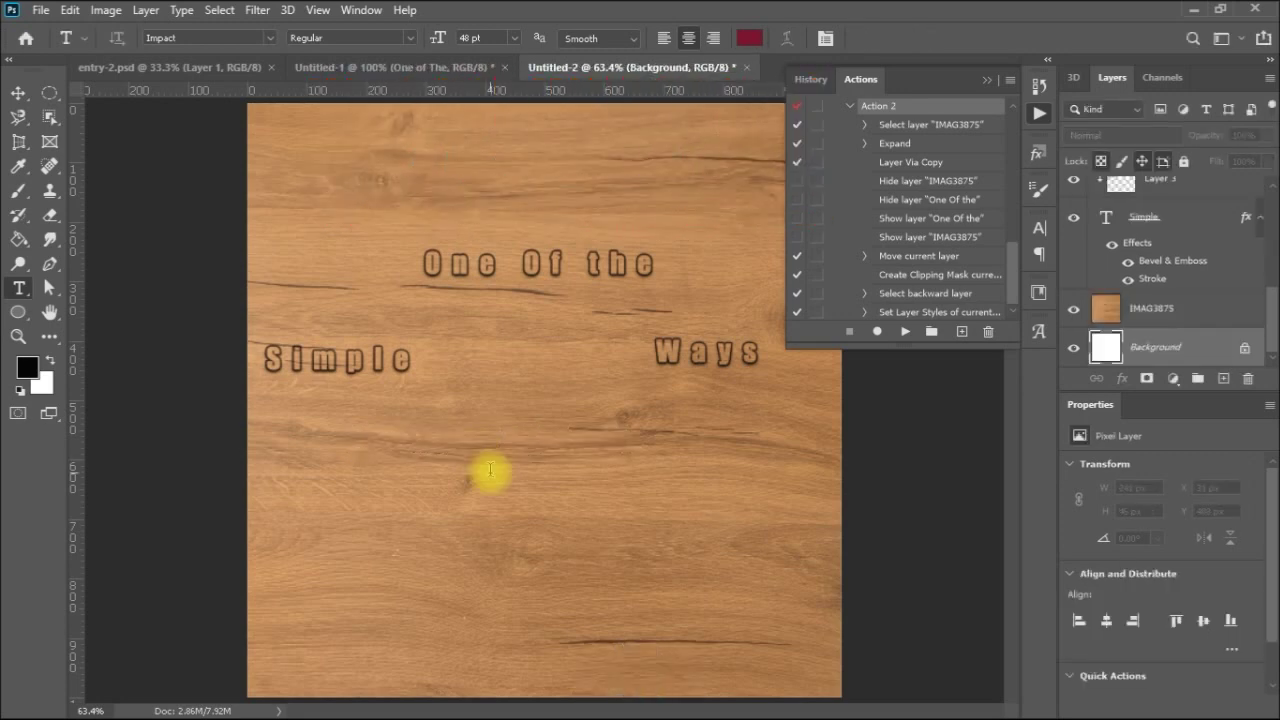
pyautogui.write('hns')
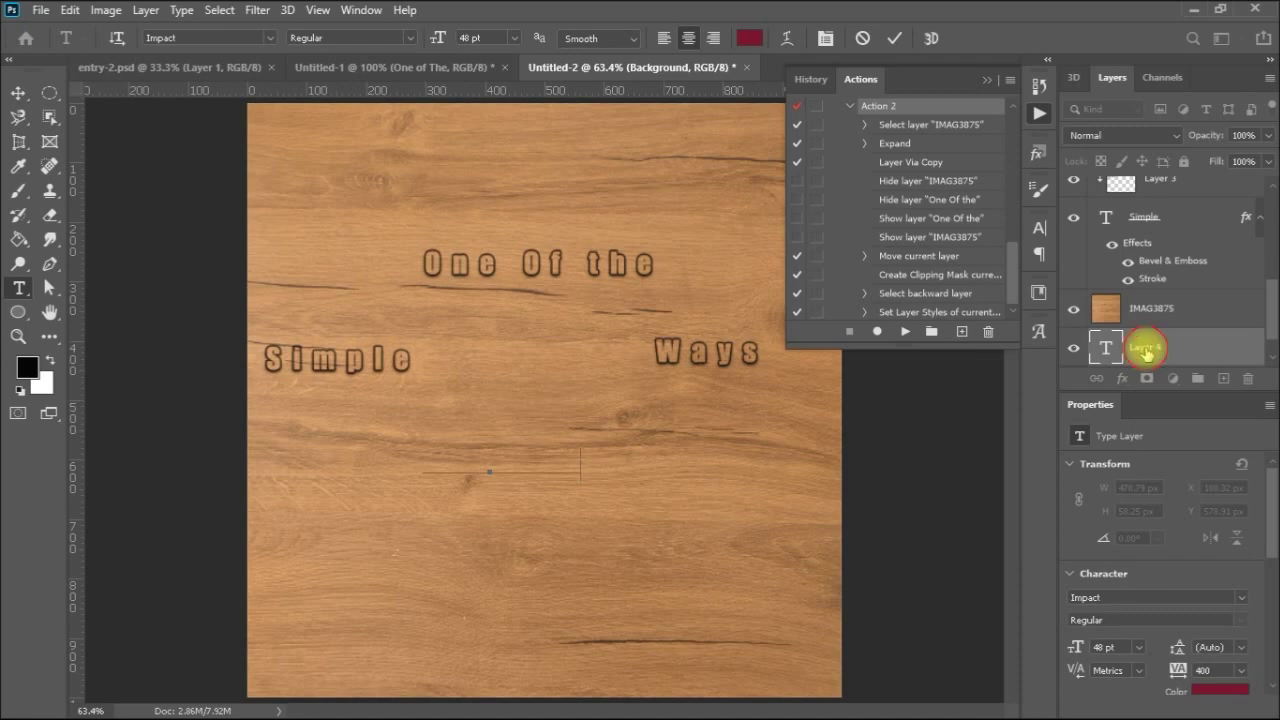
# Move the Thanks layer up to the top of the layer stack
pyautogui.moveTo(1145, 349); pyautogui.dragTo(1145, 300)
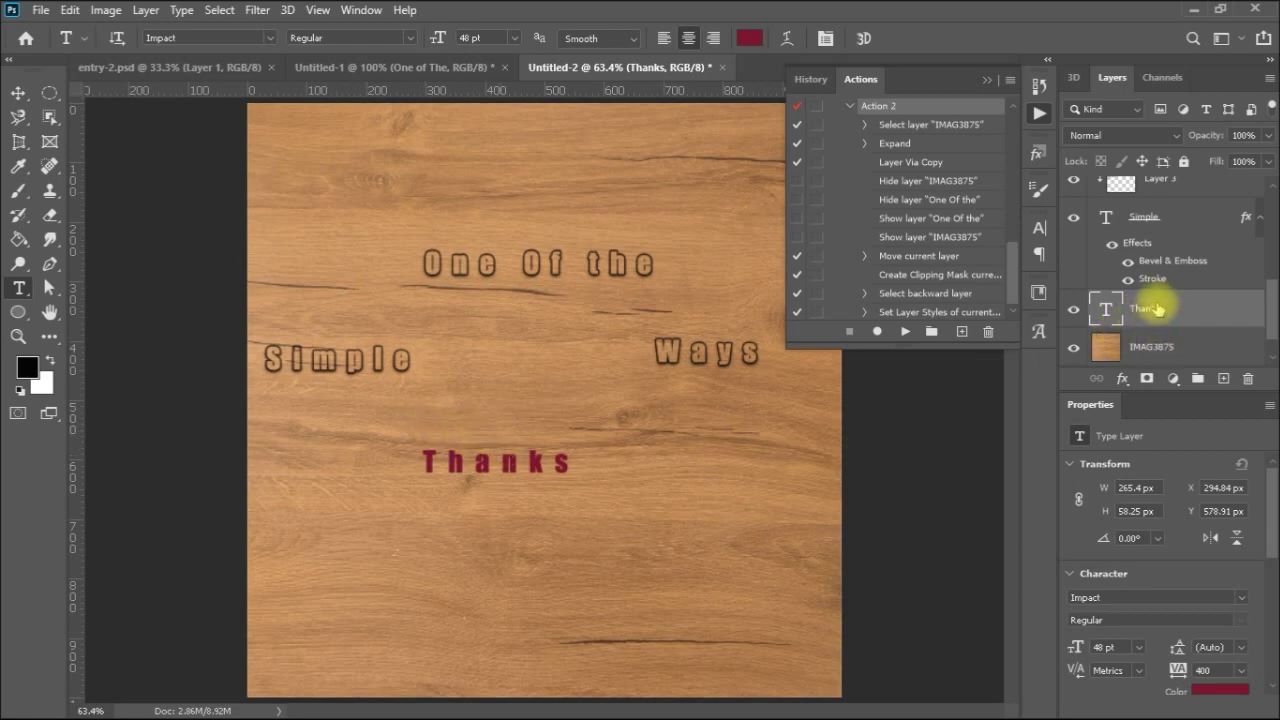
pyautogui.moveTo(1157, 310); pyautogui.dragTo(1150, 195)
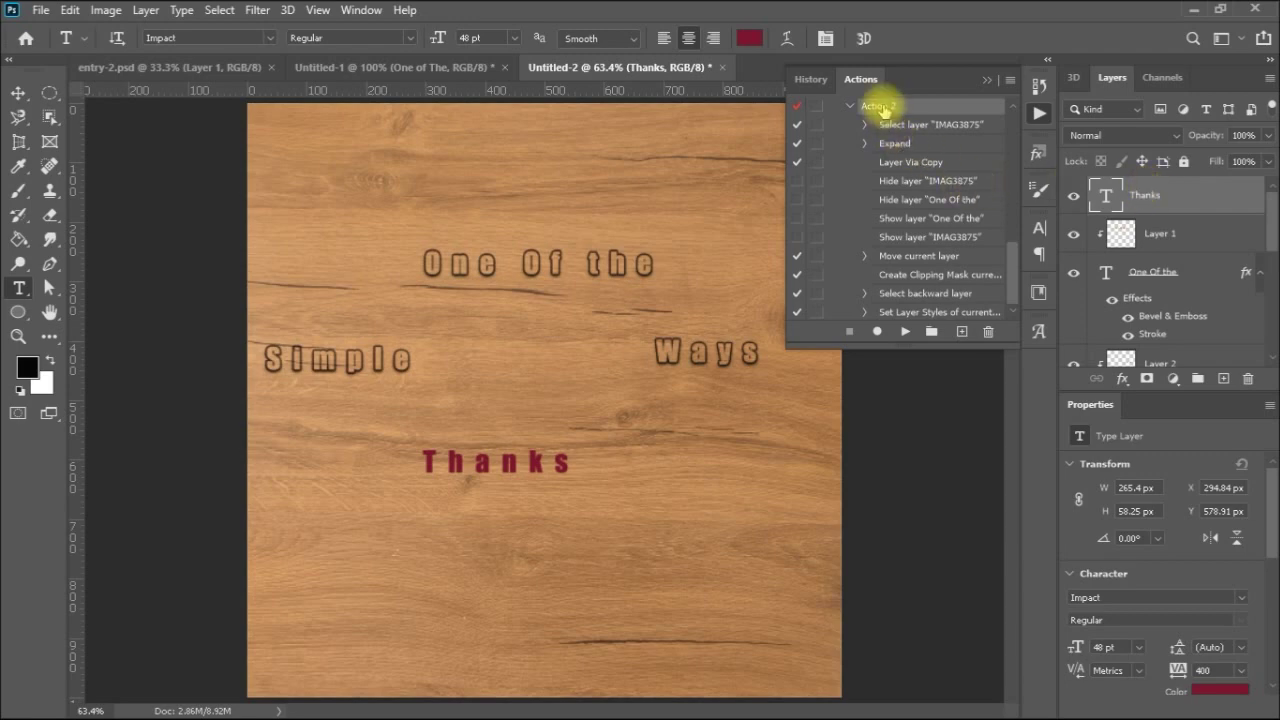
pyautogui.click(879, 332)
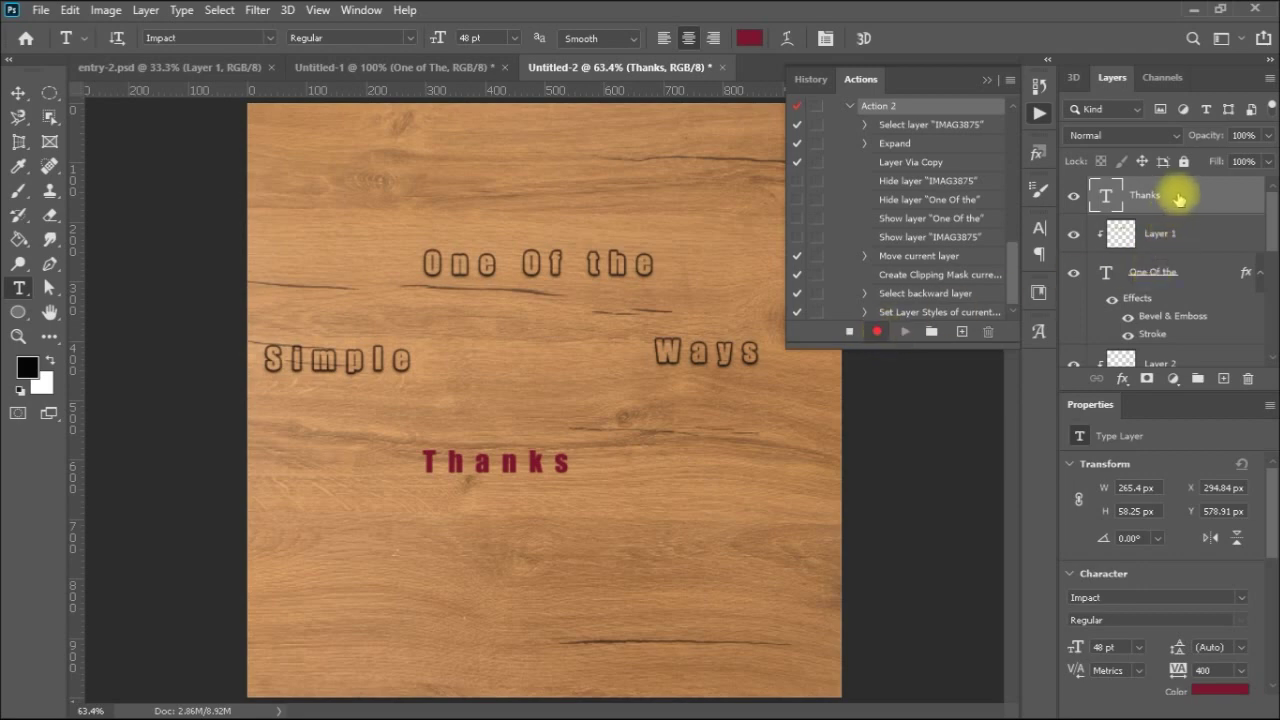
# Record a 'Move current layer' step in Action 2 placing Thanks below Simple
pyautogui.moveTo(1181, 198)
pyautogui.mouseDown()
pyautogui.moveTo(1171, 277)
pyautogui.moveTo(1194, 393)
pyautogui.moveTo(1203, 343)
pyautogui.moveTo(1214, 400)
pyautogui.moveTo(1198, 292)
pyautogui.mouseUp()
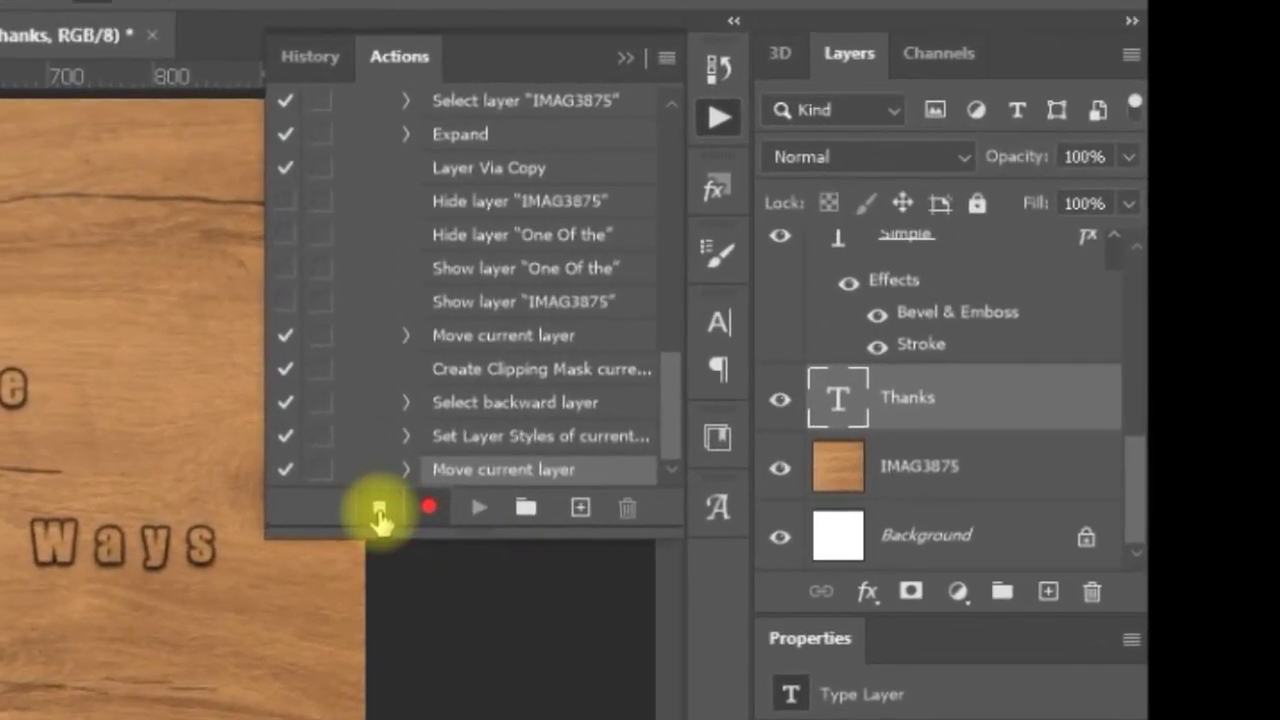
pyautogui.click(380, 515)
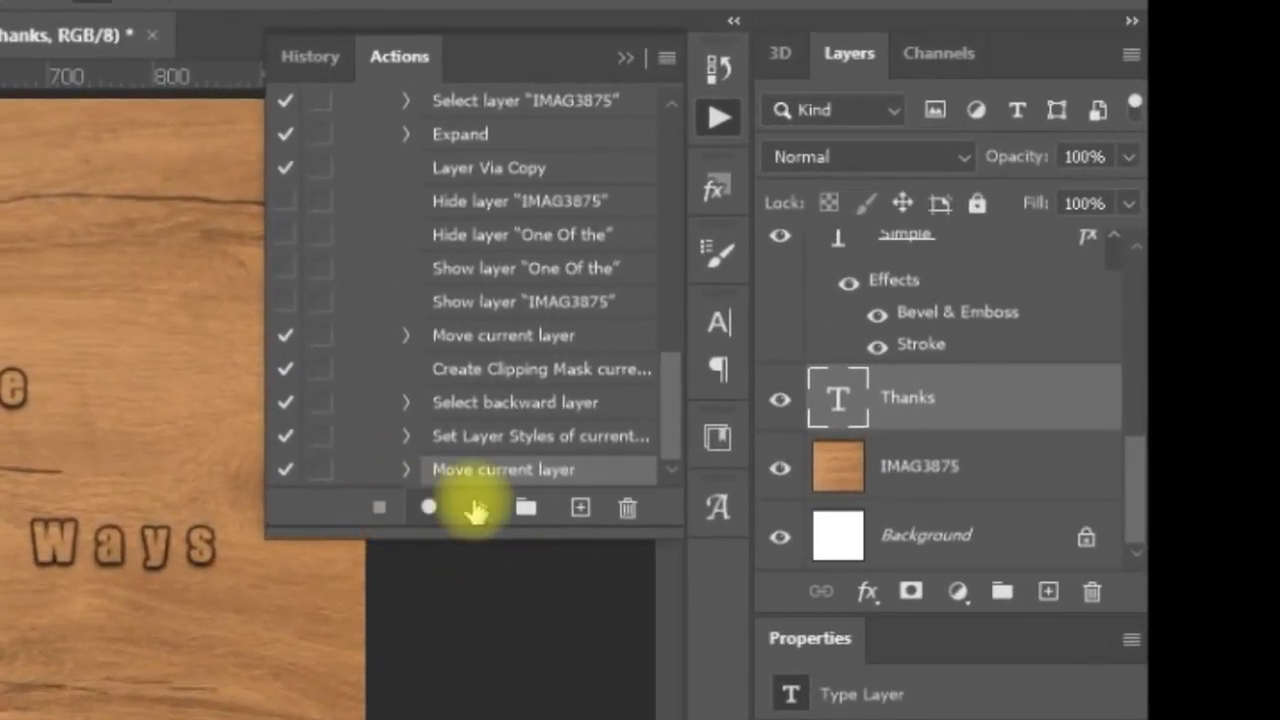
pyautogui.click(515, 478)
# Make the layer move Action 2's first step, return Thanks to the top, and replay the action
pyautogui.moveTo(515, 478); pyautogui.dragTo(513, 163)
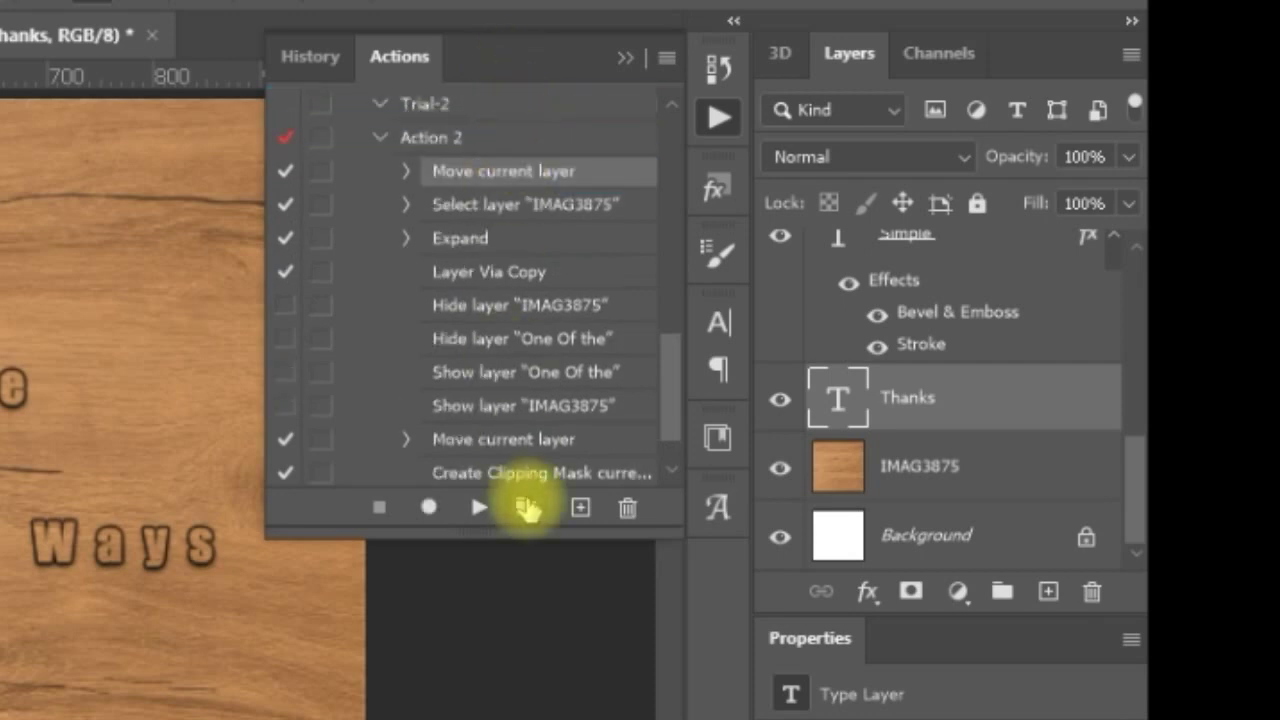
pyautogui.moveTo(957, 397); pyautogui.dragTo(963, 331)
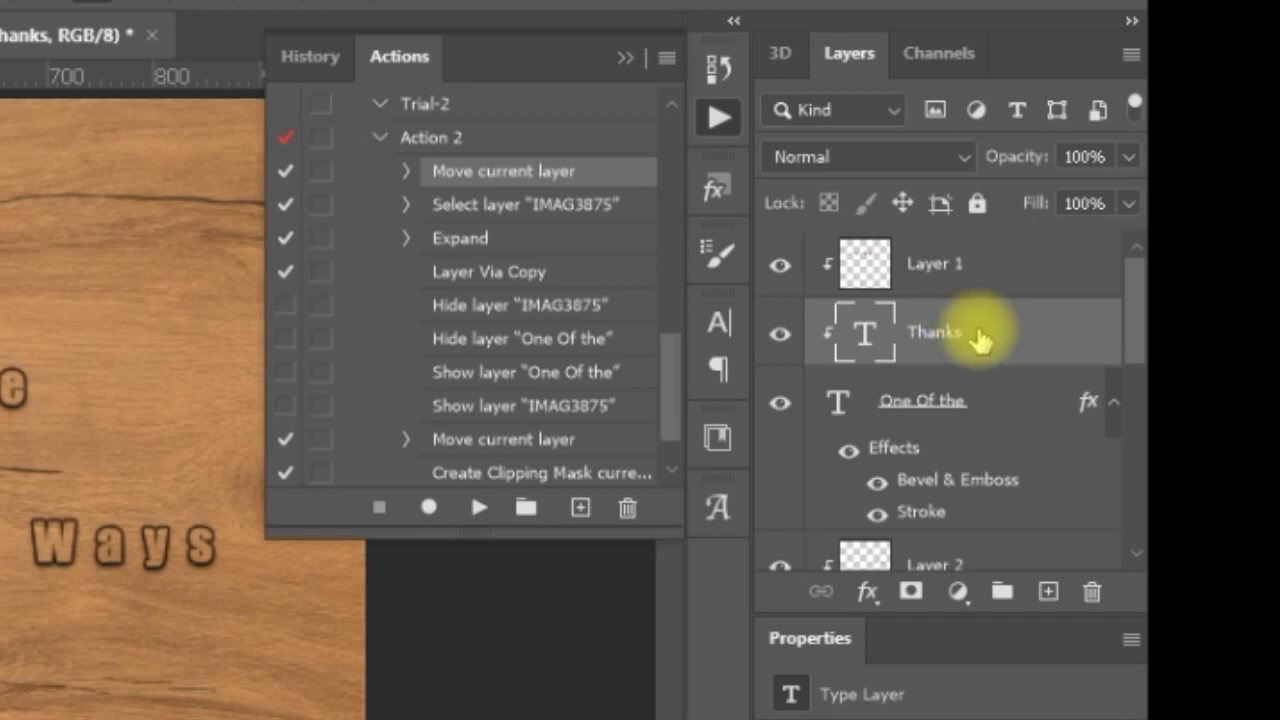
pyautogui.moveTo(975, 337); pyautogui.dragTo(985, 289)
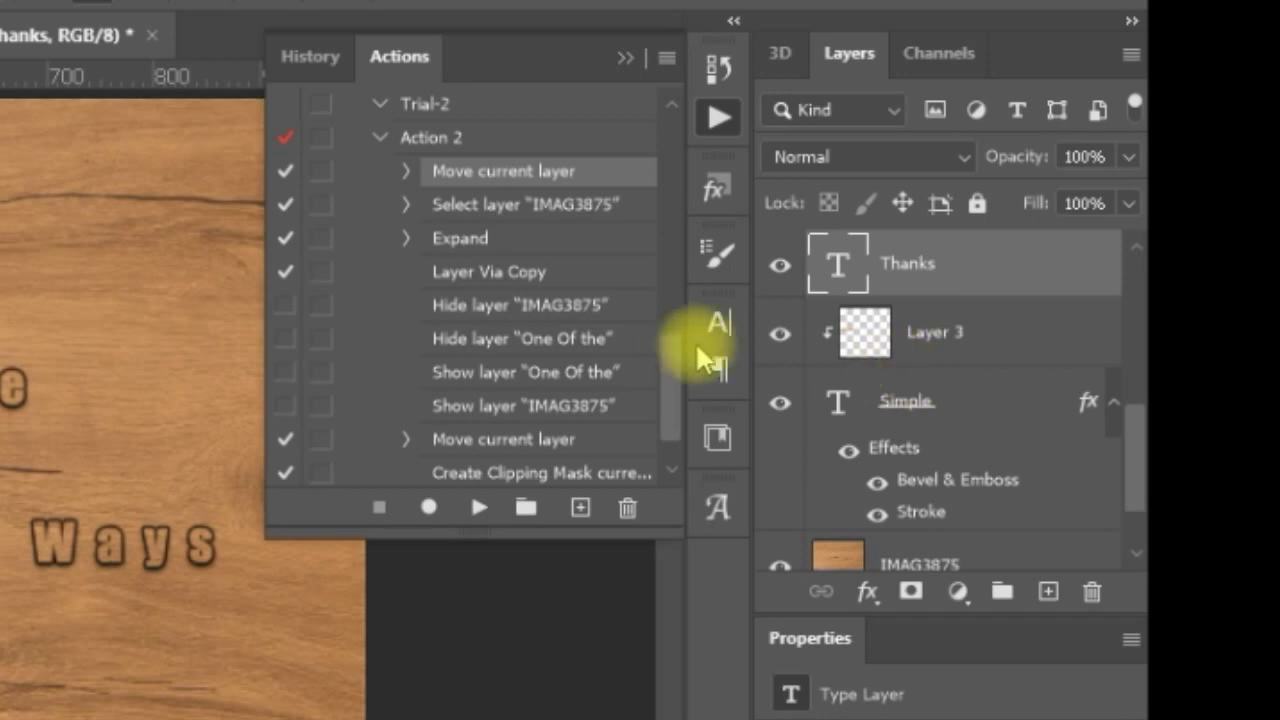
pyautogui.click(433, 140)
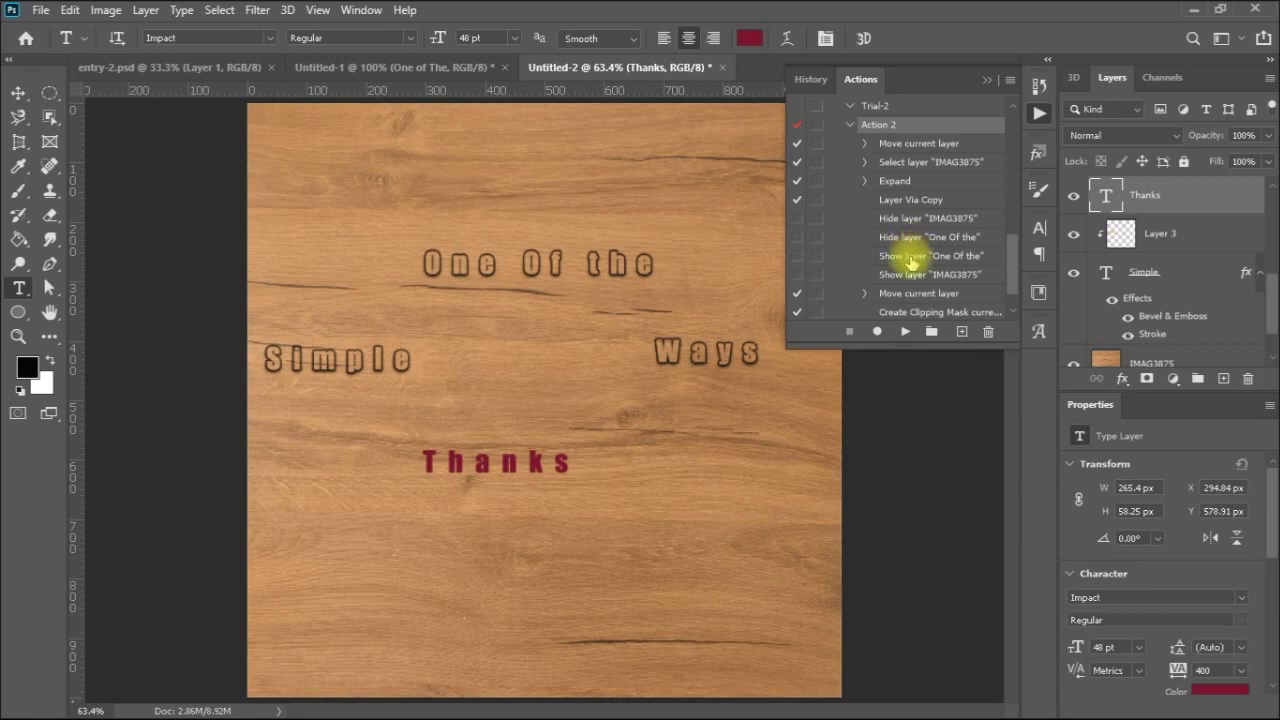
pyautogui.click(905, 331)
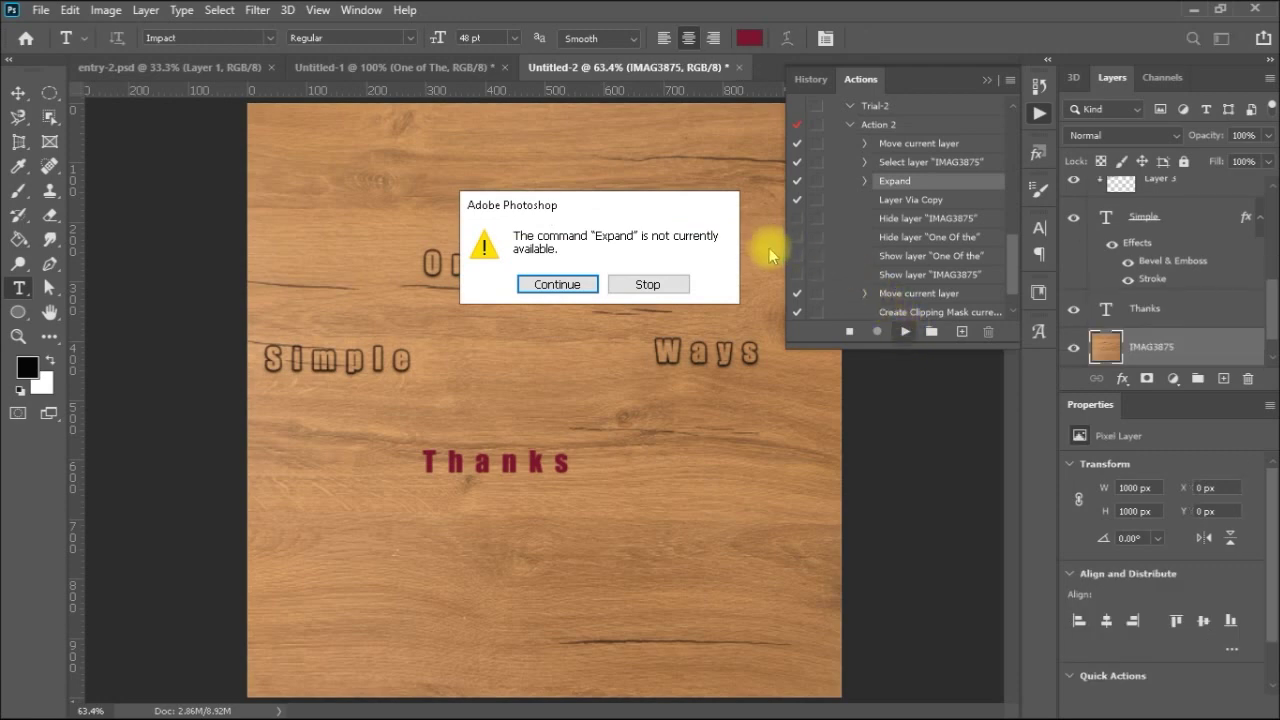
pyautogui.click(648, 284)
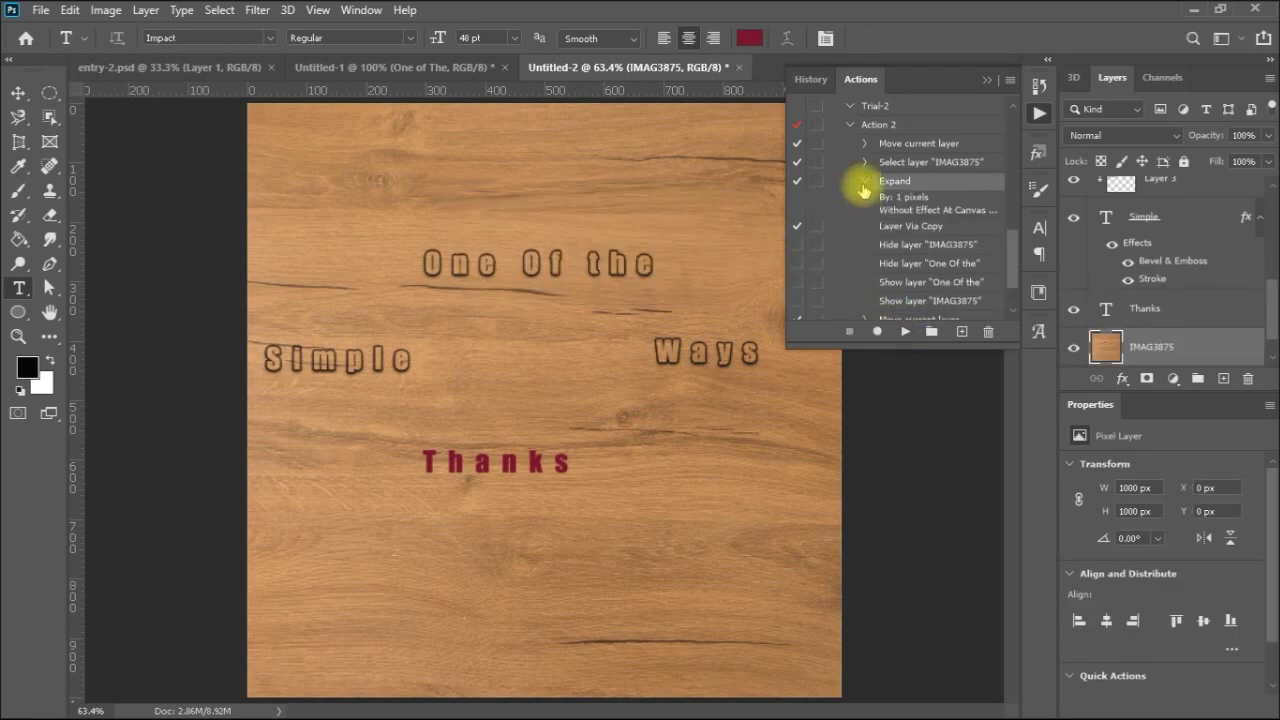
pyautogui.click(865, 182)
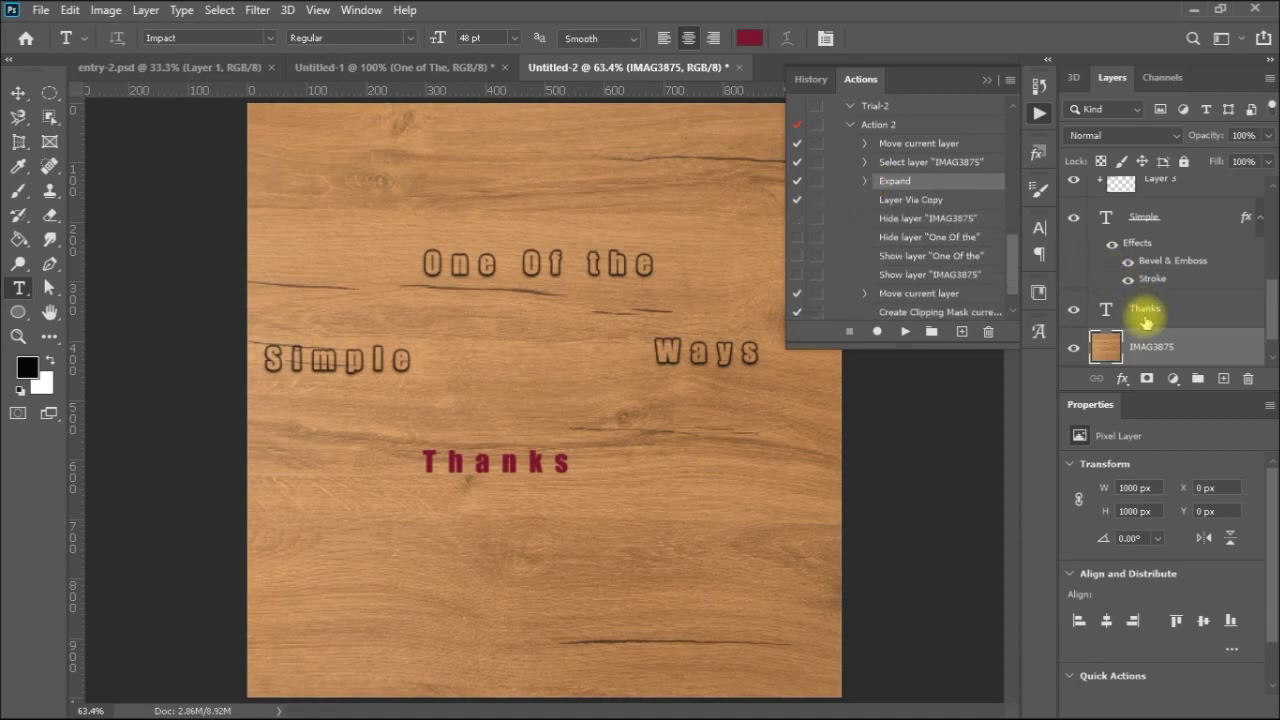
pyautogui.moveTo(1146, 322); pyautogui.dragTo(1153, 191)
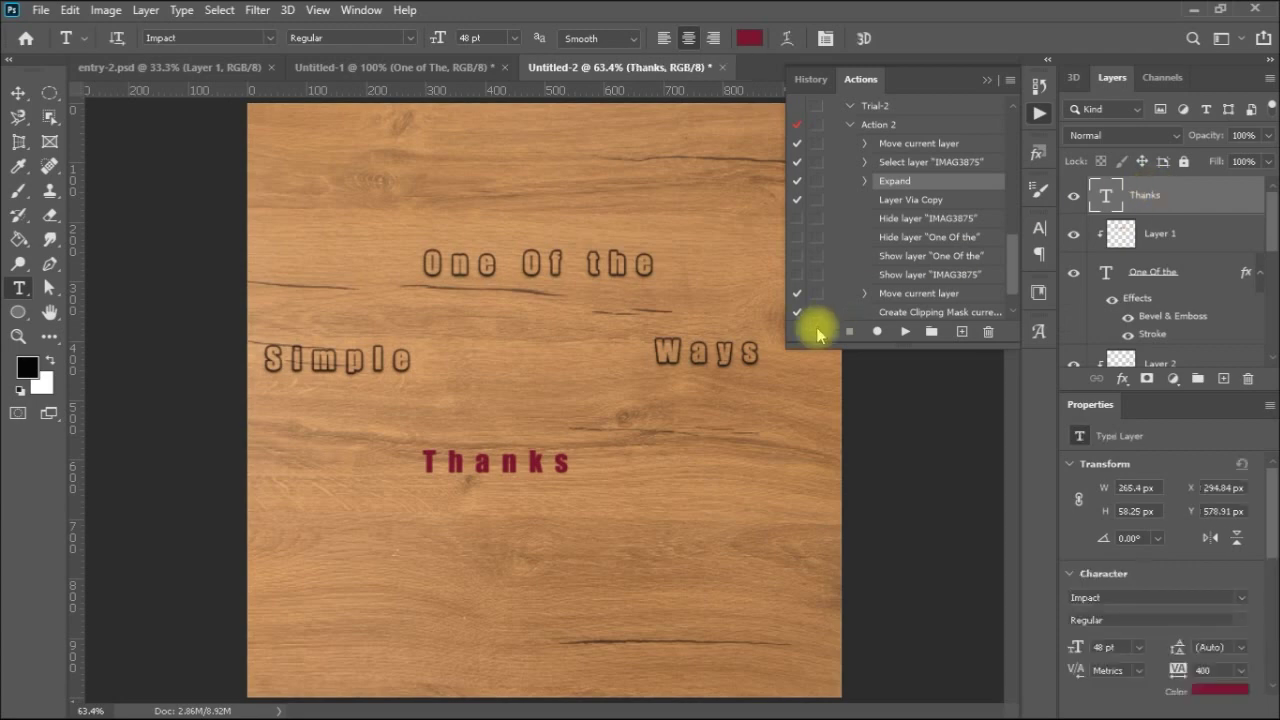
# Select the Thanks letters on the canvas with the Object Selection tool
pyautogui.click(49, 116)
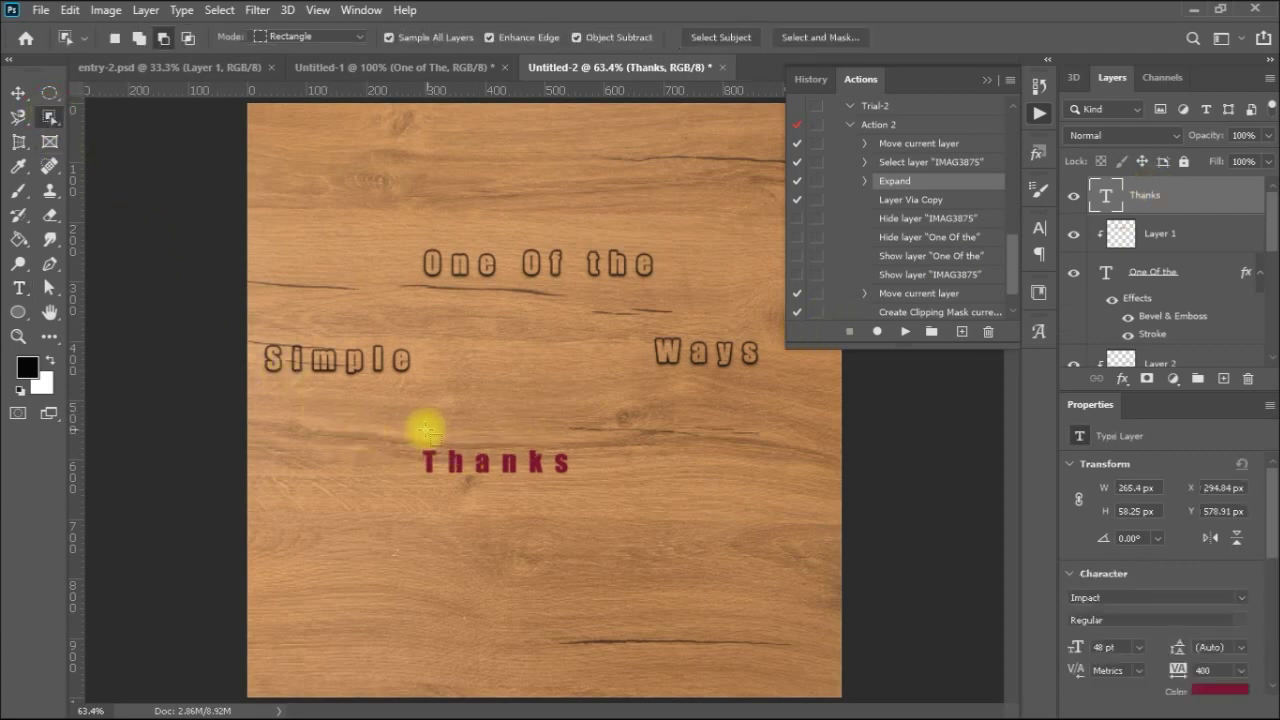
pyautogui.moveTo(410, 434); pyautogui.dragTo(586, 500)
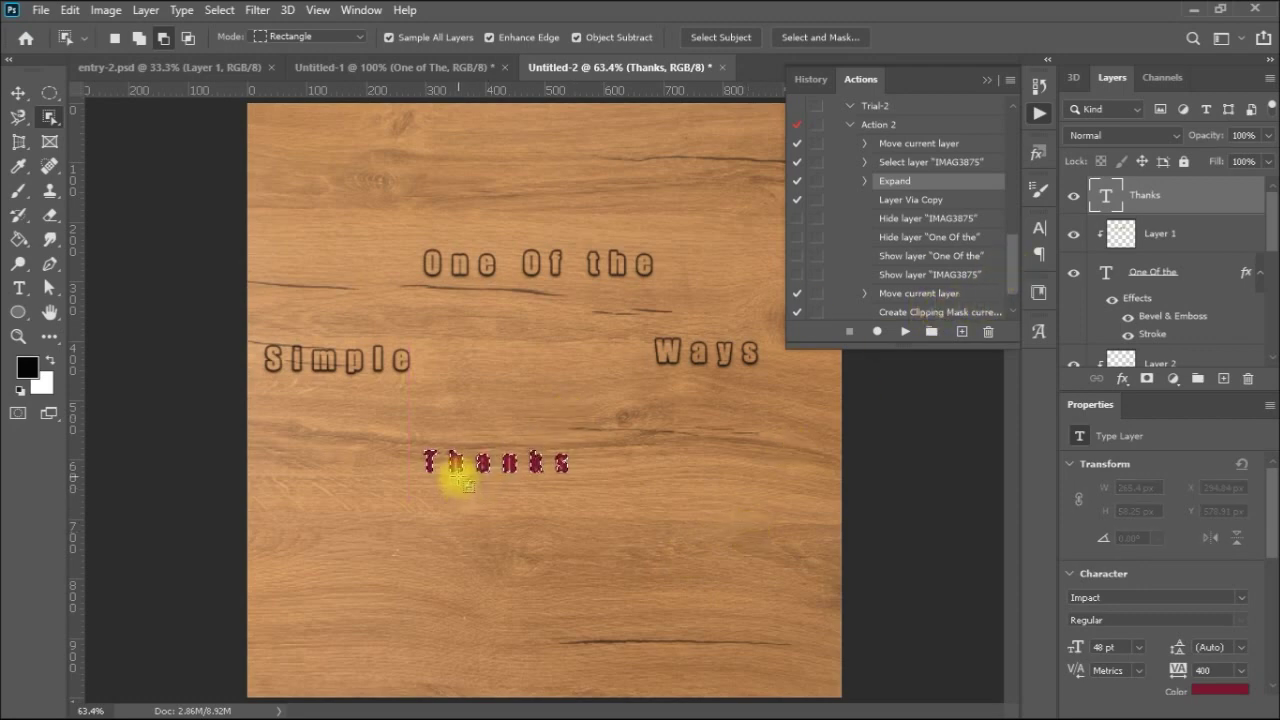
pyautogui.moveTo(459, 480); pyautogui.dragTo(485, 497)
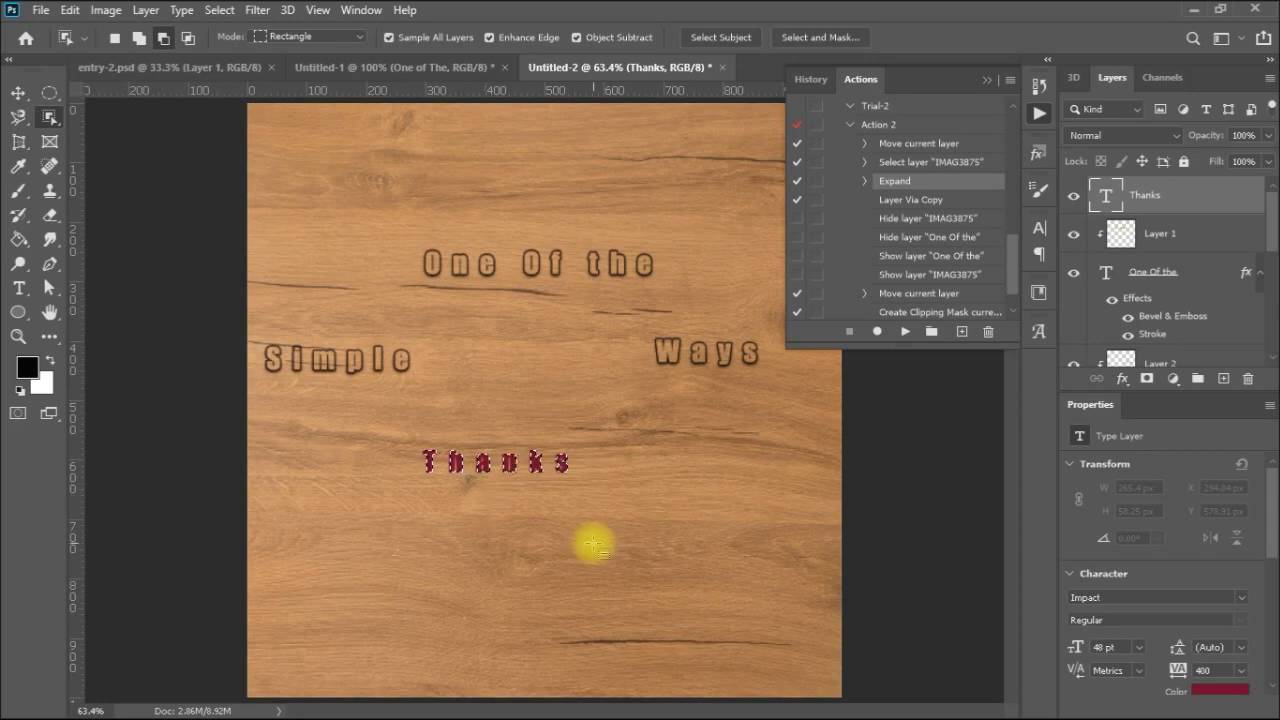
# Play Action 2 on the selected Thanks lettering
pyautogui.click(883, 126)
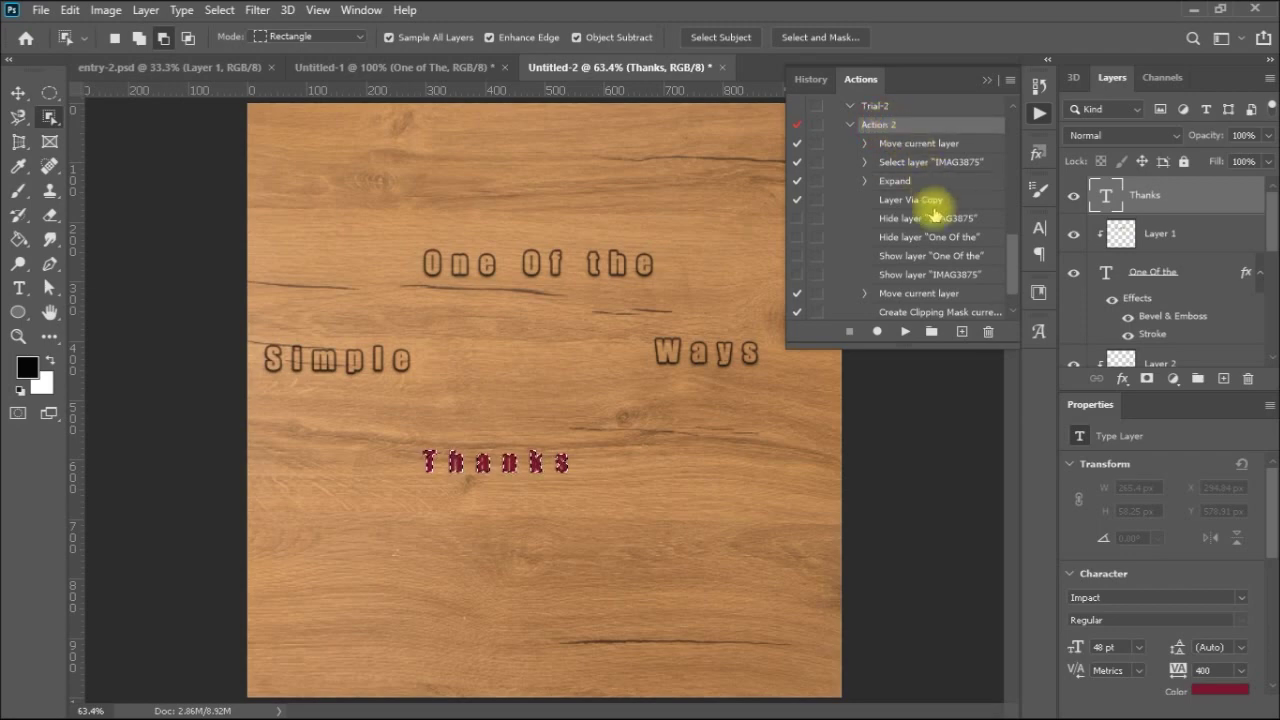
pyautogui.click(905, 332)
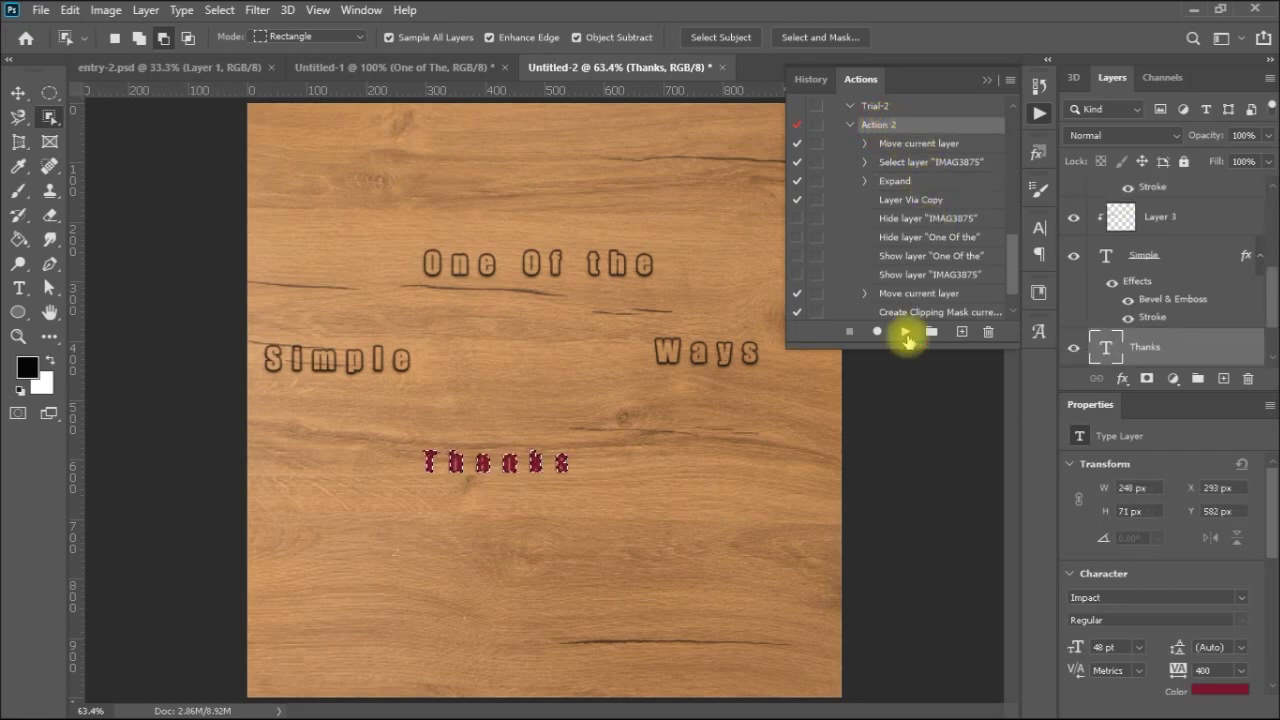